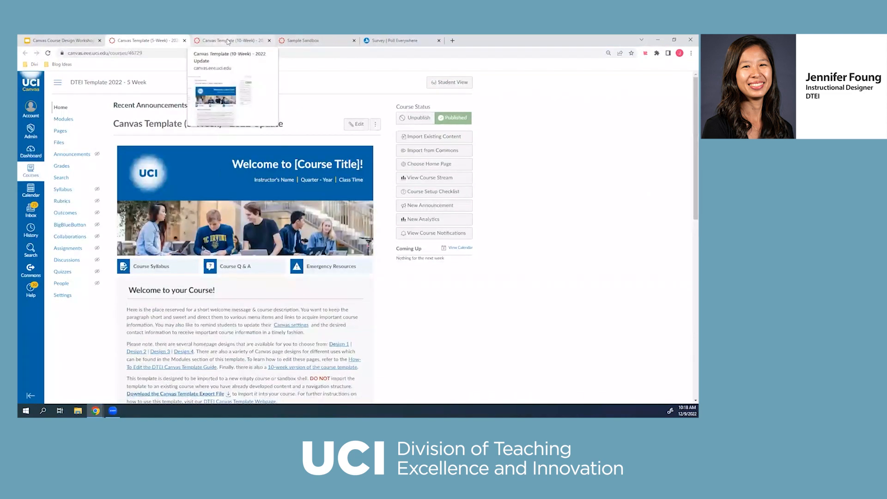
# Step: Switch to the 10-week Canvas template course and look through its home page, including module navigation, instructors and course FAQs
pyautogui.click(228, 40)
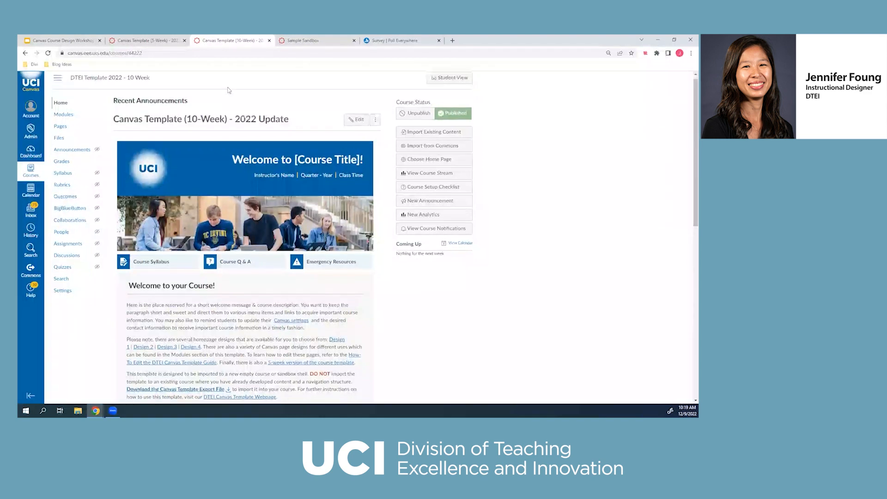
pyautogui.scroll(-1, 226, 87)
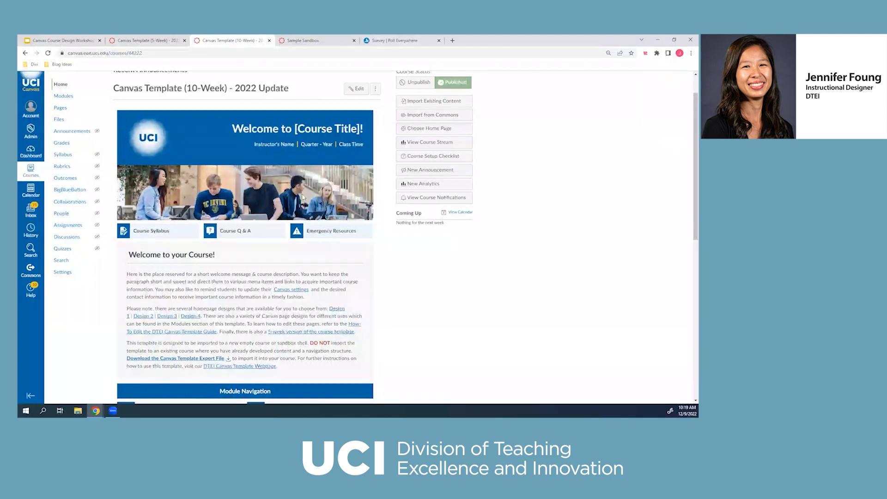
pyautogui.scroll(2, 208, 140)
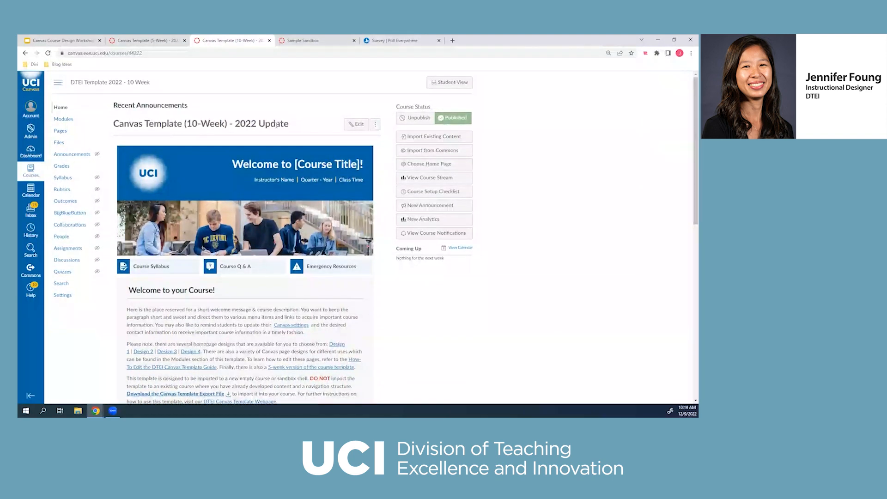
pyautogui.scroll(-4, 275, 139)
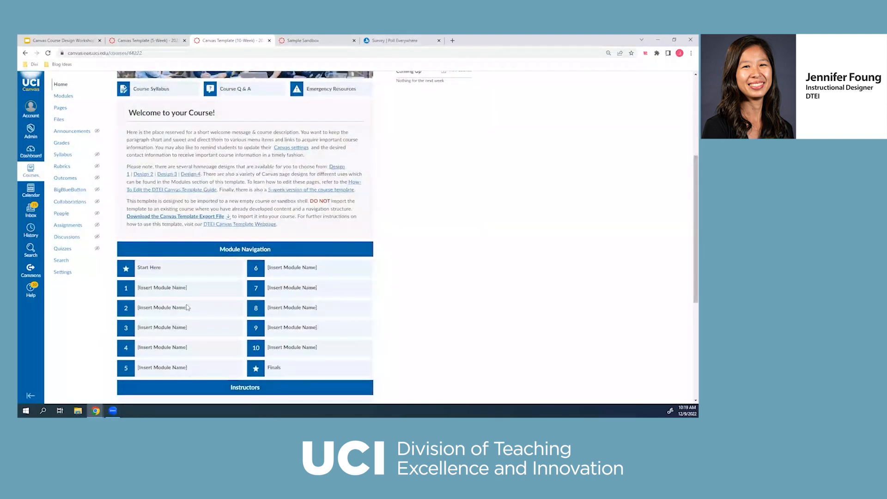
pyautogui.scroll(-1, 188, 305)
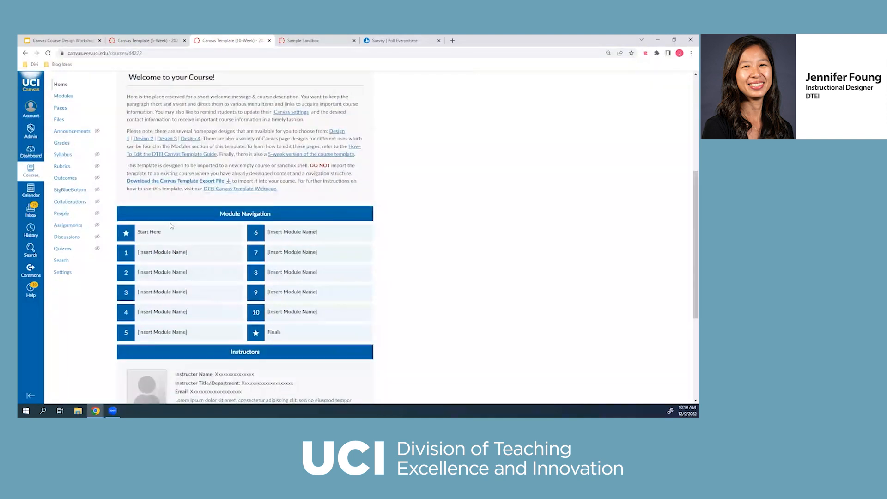
pyautogui.scroll(-2, 374, 291)
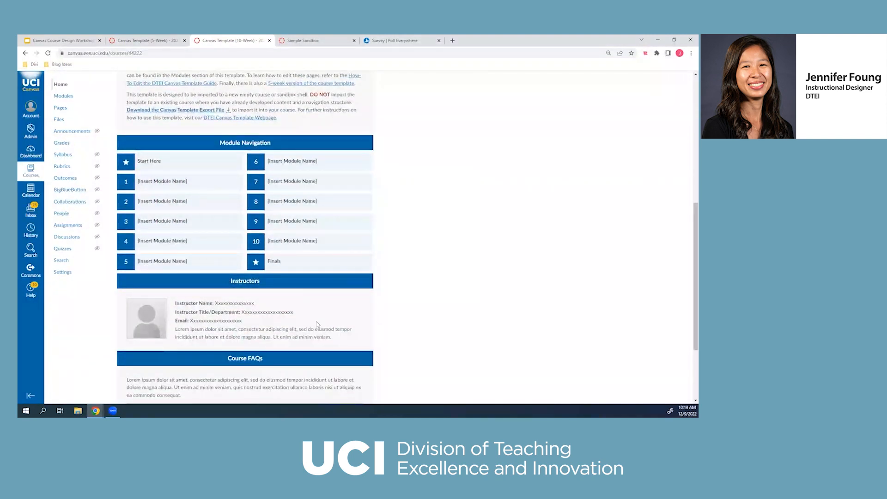
pyautogui.scroll(-3, 299, 277)
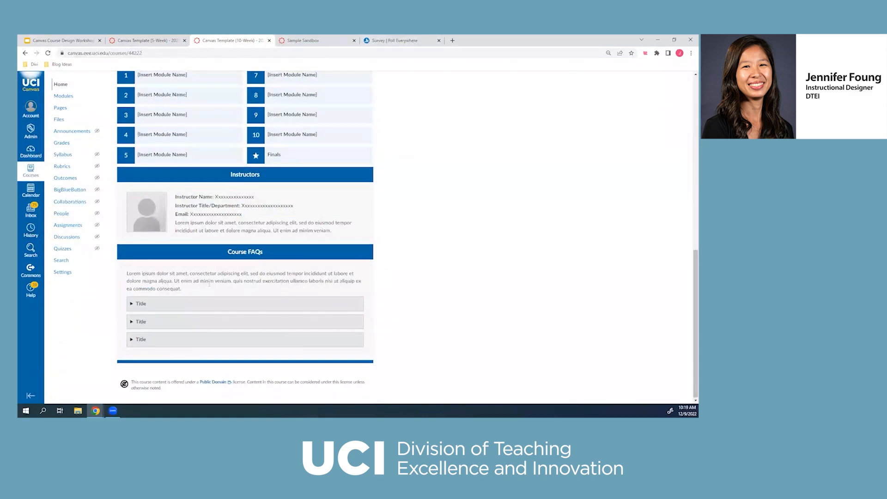
pyautogui.scroll(10, 275, 358)
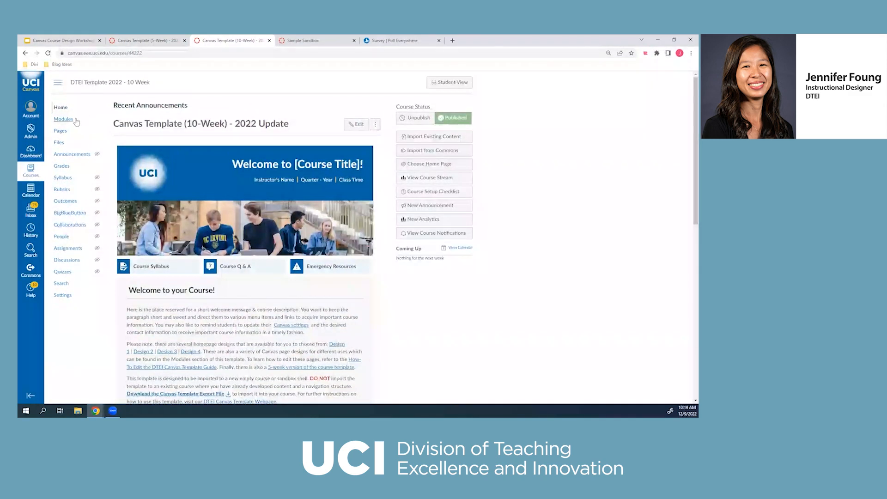
# Step: Open the "Home Page Template - Weekly Navigation" page from the course modules and examine its whole layout
pyautogui.click(70, 121)
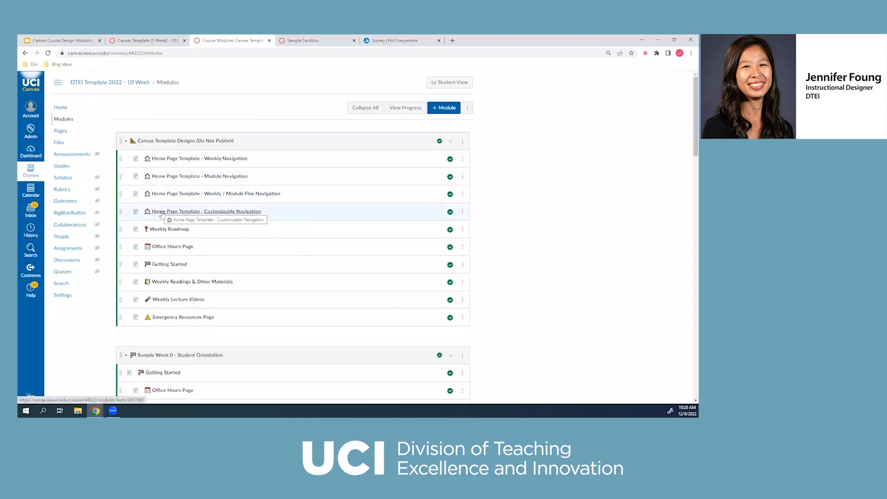
pyautogui.click(179, 160)
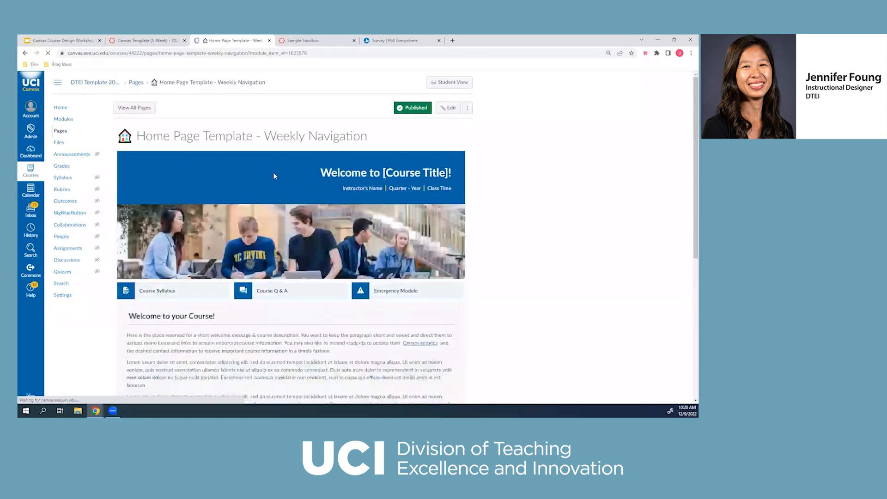
pyautogui.scroll(-2, 575, 184)
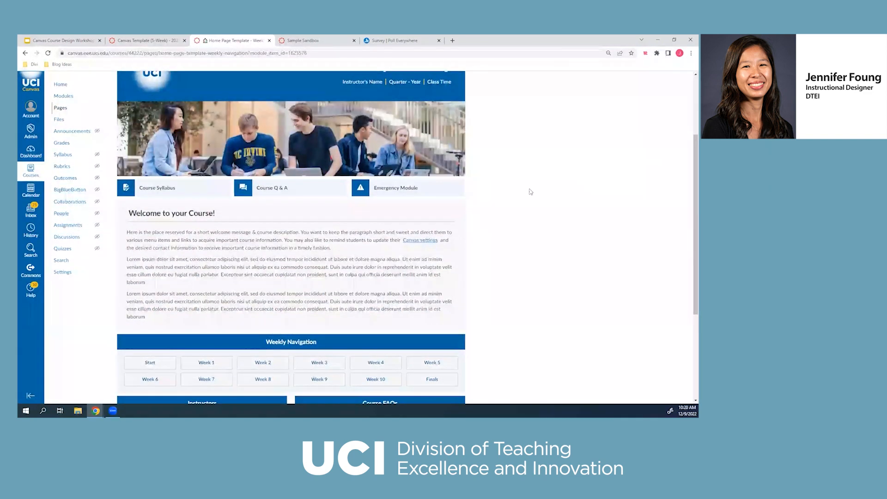
pyautogui.scroll(-2, 522, 196)
pyautogui.scroll(-2, 512, 217)
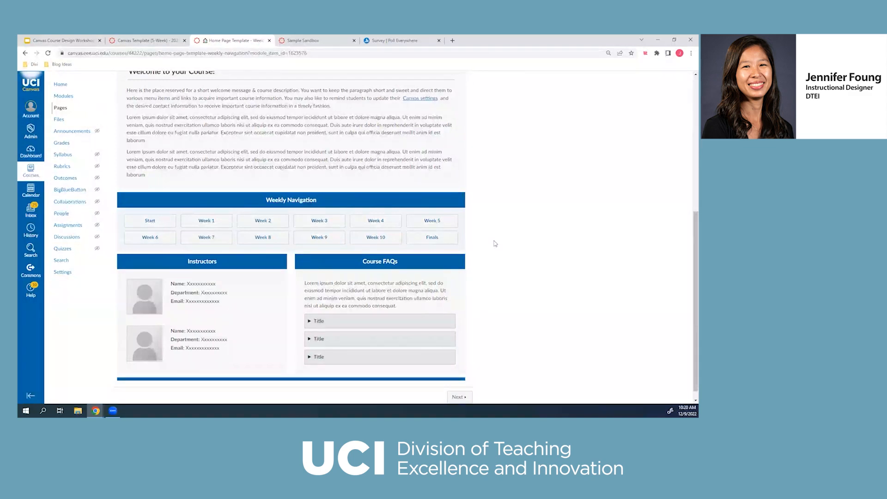
pyautogui.scroll(-1, 495, 244)
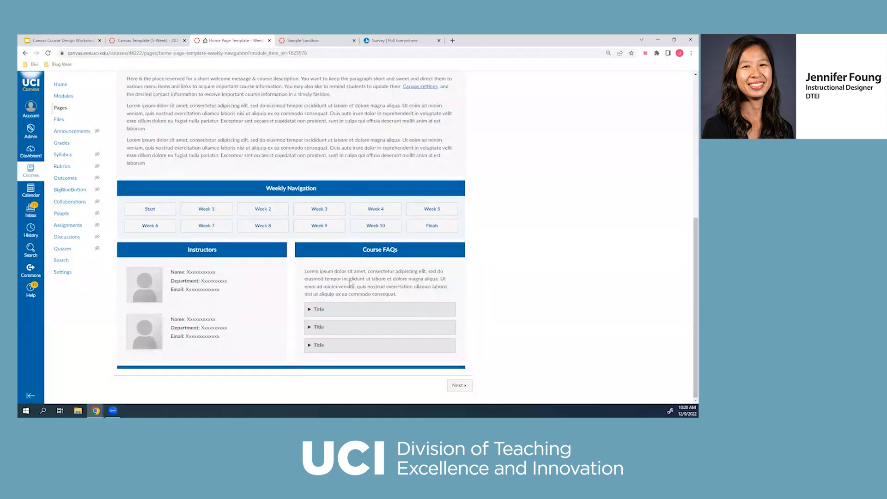
pyautogui.scroll(3, 436, 287)
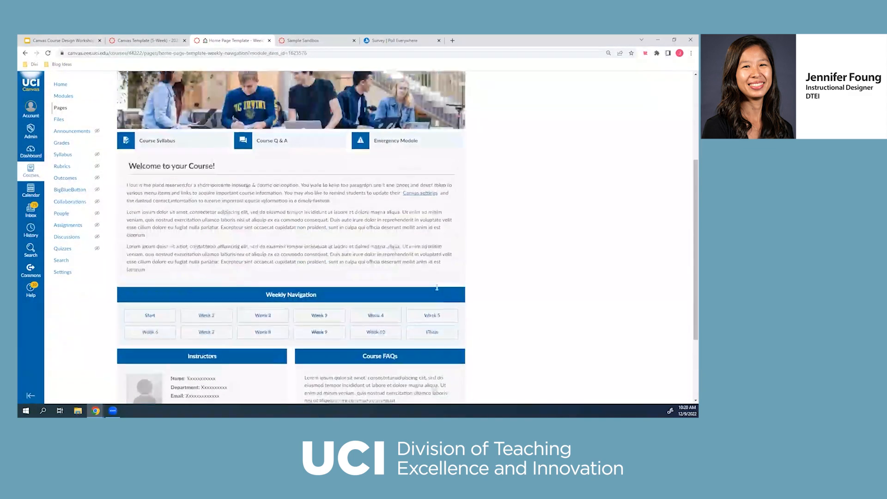
pyautogui.scroll(3, 449, 292)
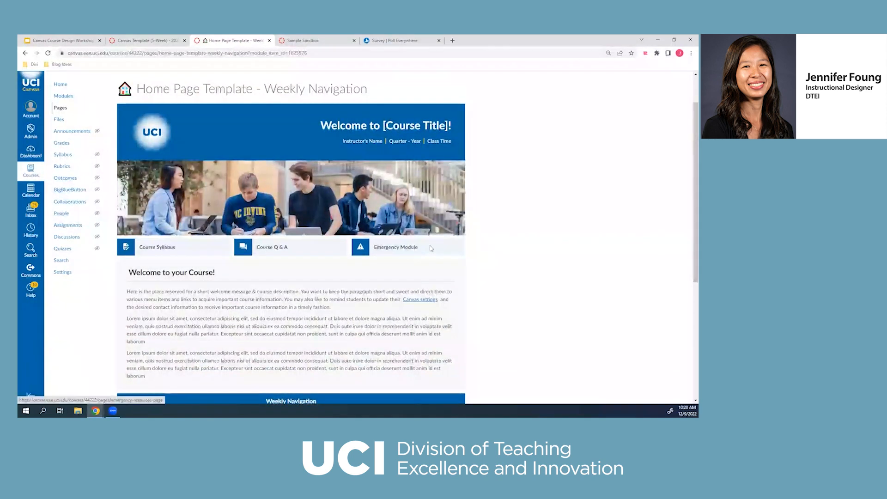
pyautogui.scroll(1, 445, 251)
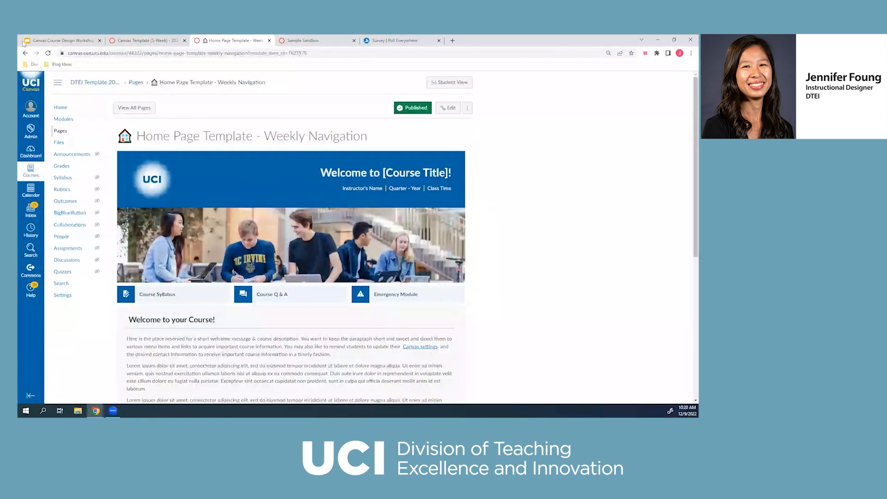
# Step: Return to the modules, open "Home Page Template - Weekly / Module Flex Navigation" and examine its layout
pyautogui.click(25, 54)
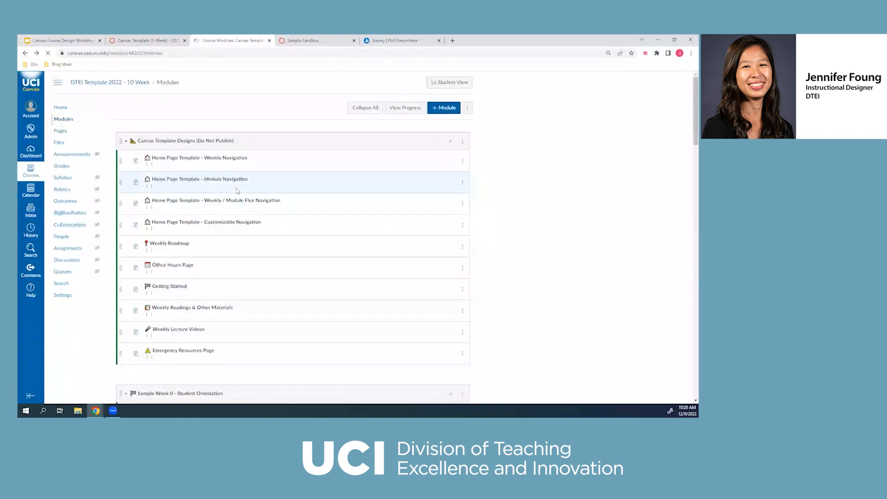
pyautogui.click(270, 198)
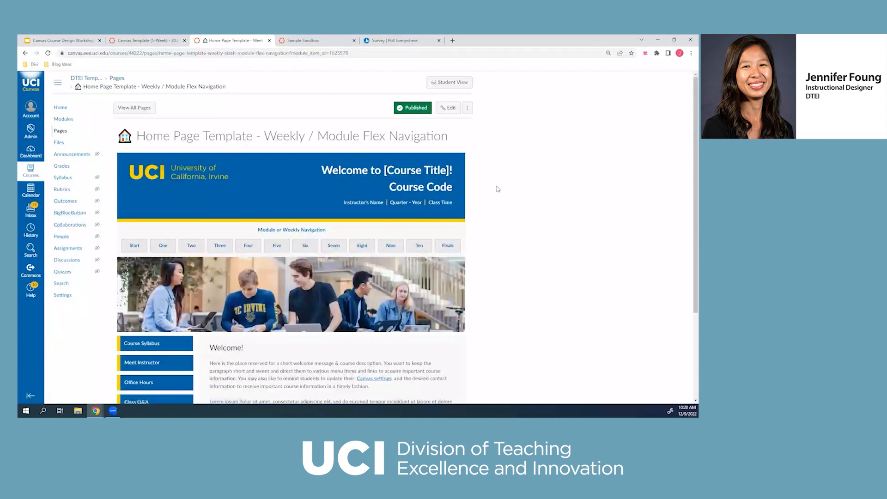
pyautogui.scroll(-1, 501, 187)
pyautogui.scroll(-2, 501, 187)
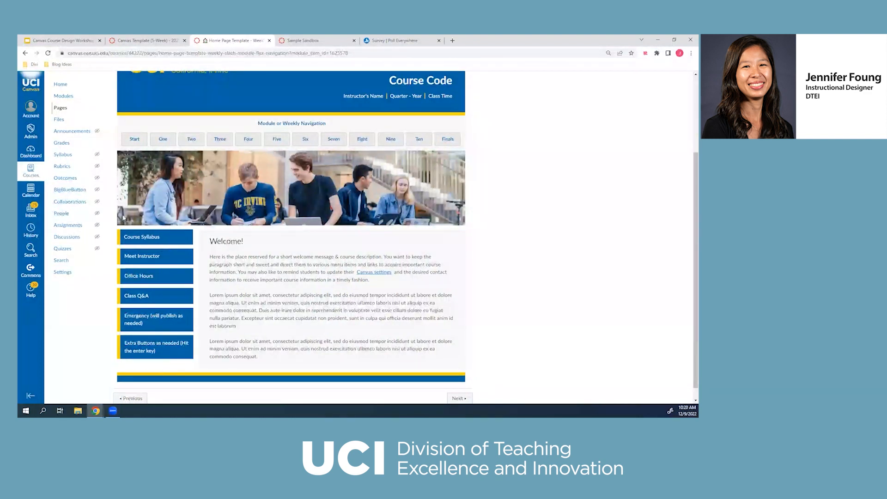
pyautogui.scroll(3, 367, 252)
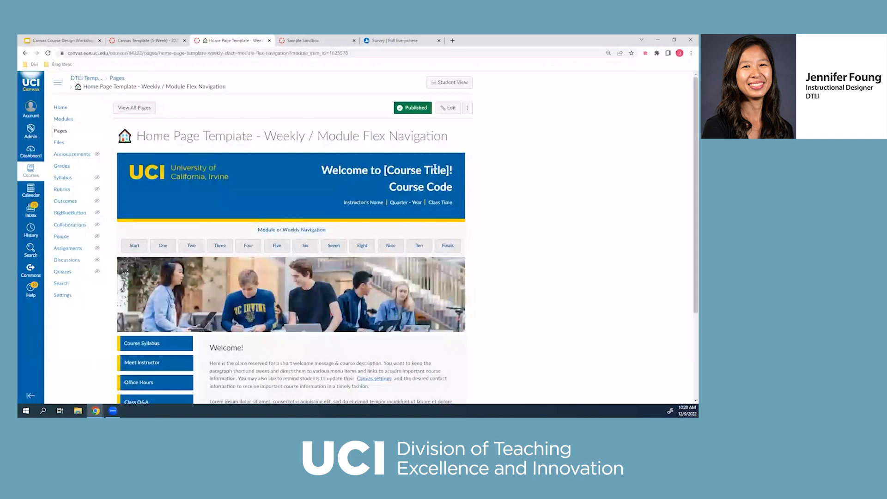
pyautogui.scroll(-3, 436, 182)
pyautogui.scroll(4, 441, 147)
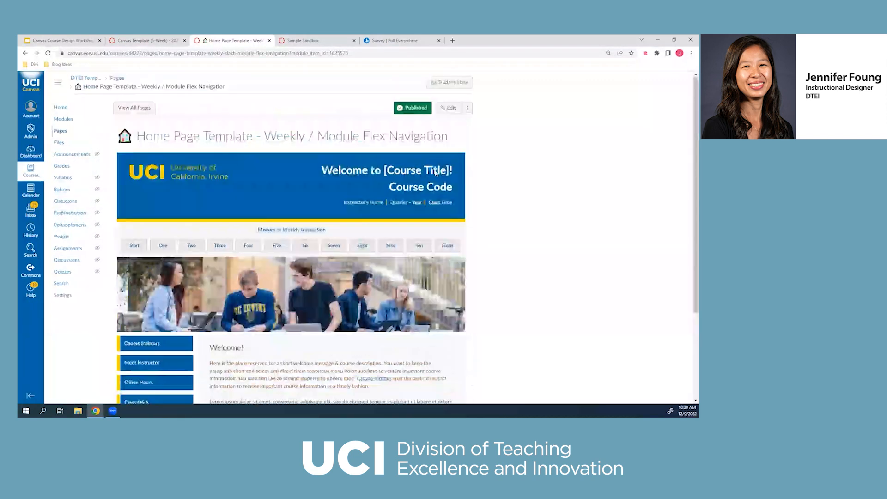
# Step: Edit the flex navigation page and add two blank buttons below the "Extra Buttons as needed" button
pyautogui.click(446, 109)
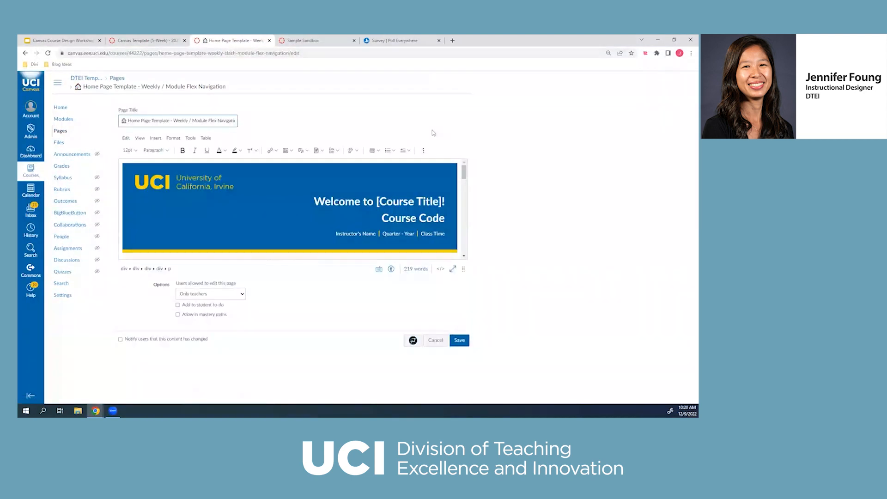
pyautogui.scroll(-5, 379, 214)
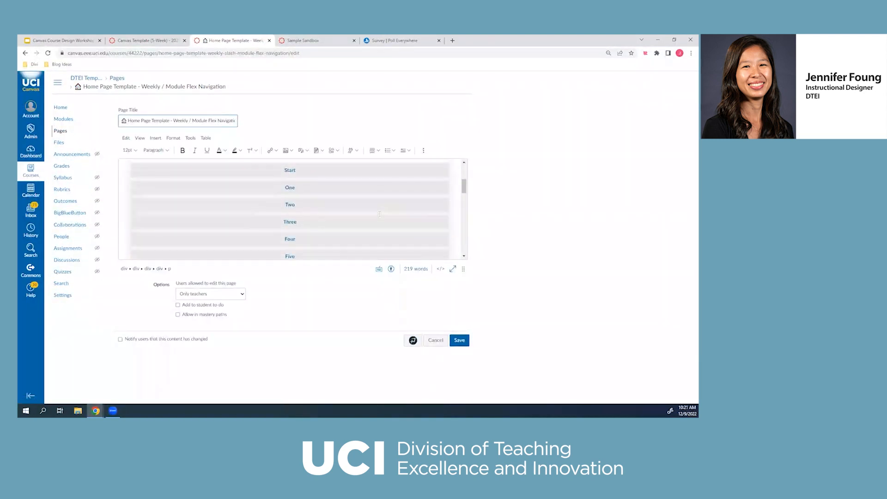
pyautogui.scroll(-4, 379, 214)
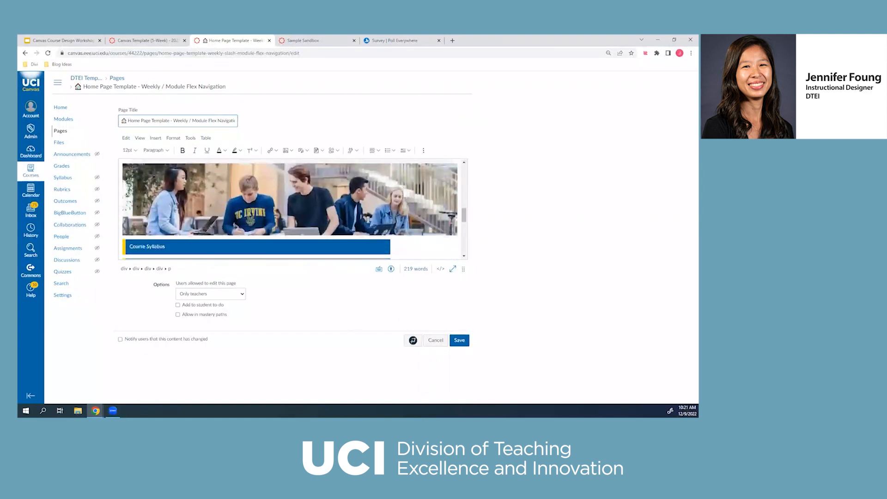
pyautogui.scroll(-4, 321, 208)
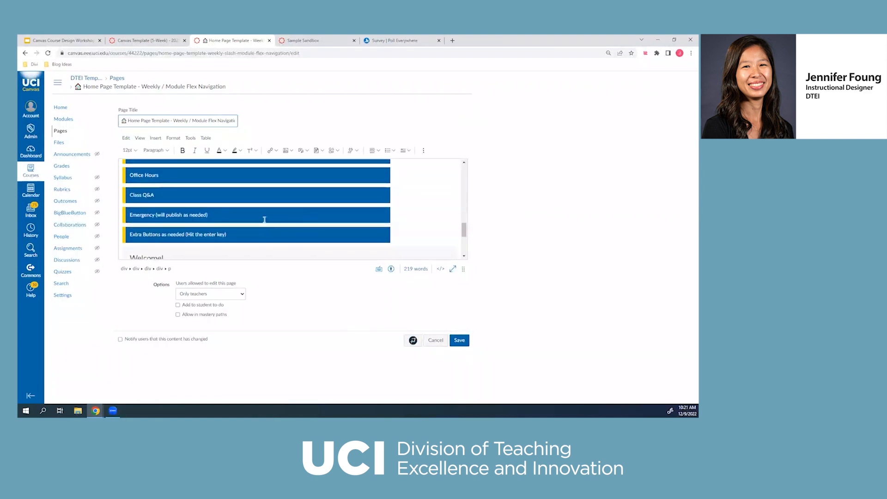
pyautogui.scroll(-1, 247, 218)
pyautogui.click(246, 199)
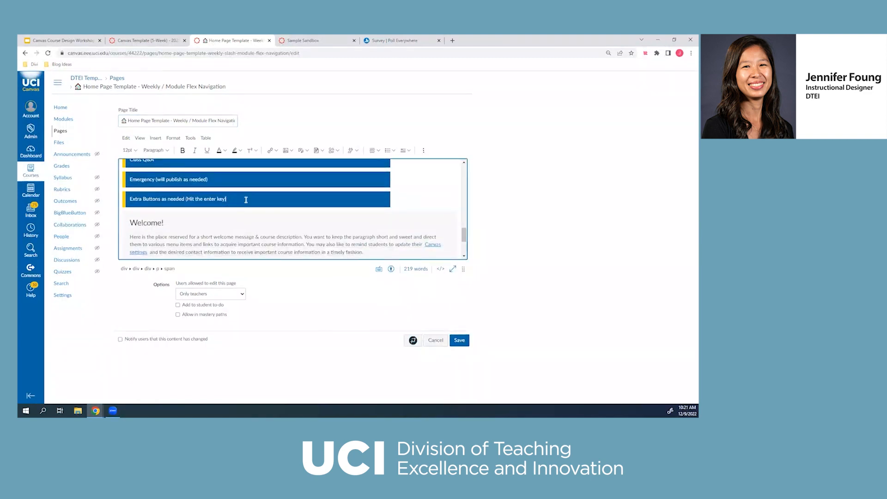
pyautogui.scroll(2, 231, 194)
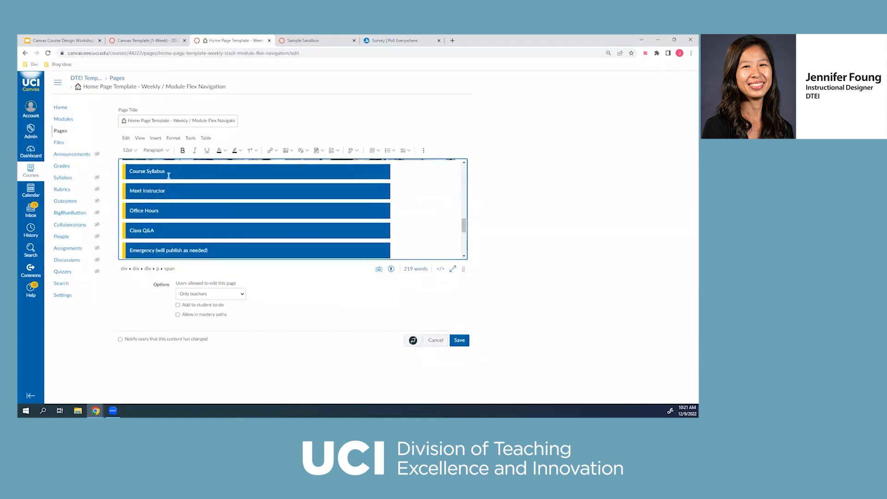
pyautogui.scroll(-1, 186, 223)
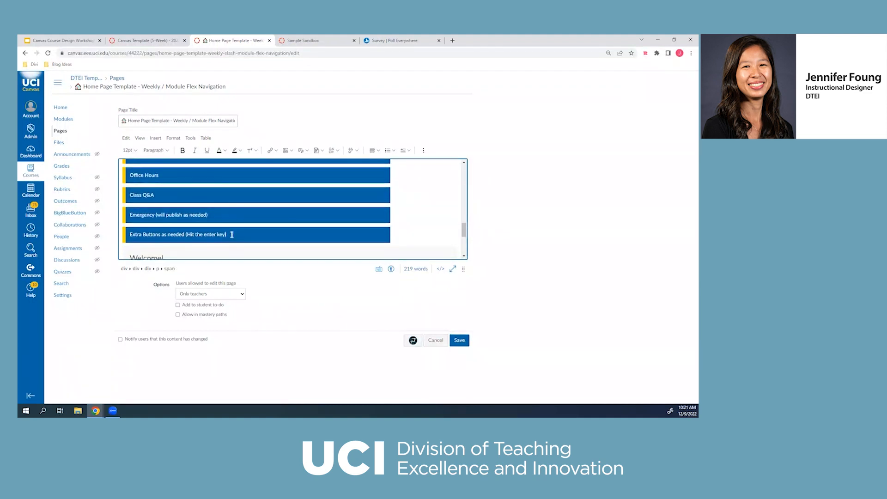
pyautogui.press('Return')
pyautogui.scroll(-1, 232, 234)
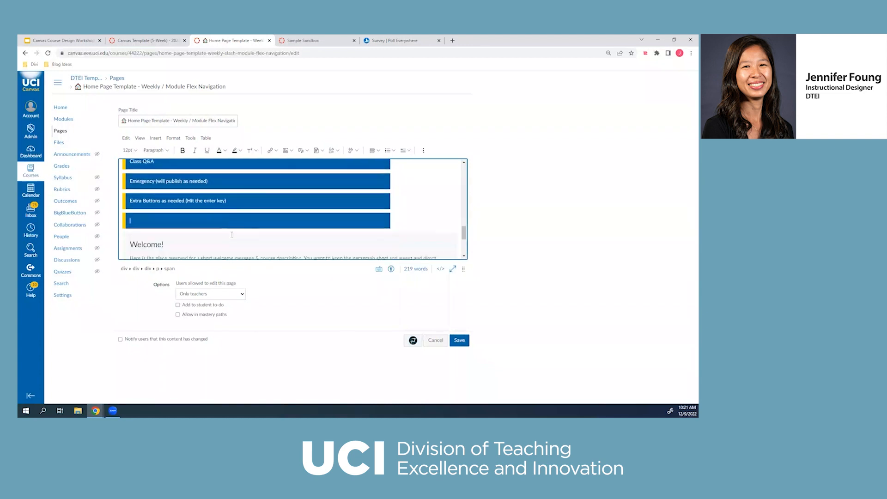
pyautogui.press('Return')
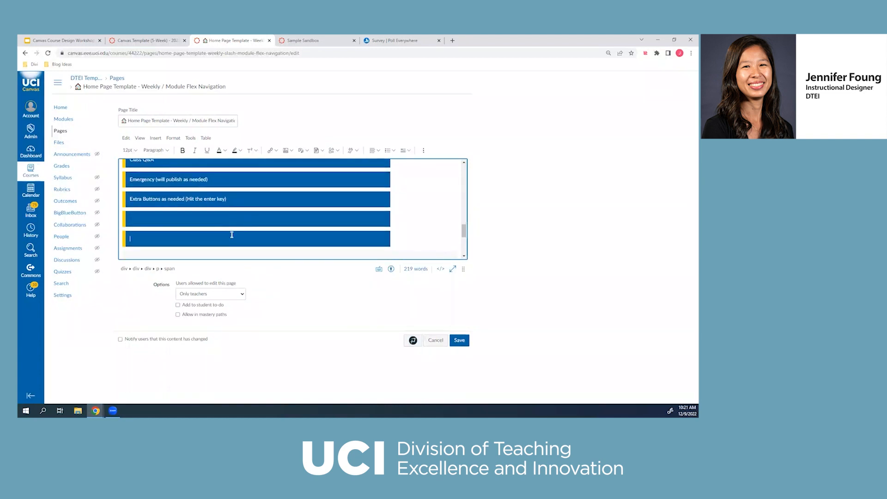
# Step: Discard the unsaved button additions and leave the page editor
pyautogui.scroll(6, 232, 235)
pyautogui.scroll(8, 232, 235)
pyautogui.click(434, 339)
pyautogui.click(399, 105)
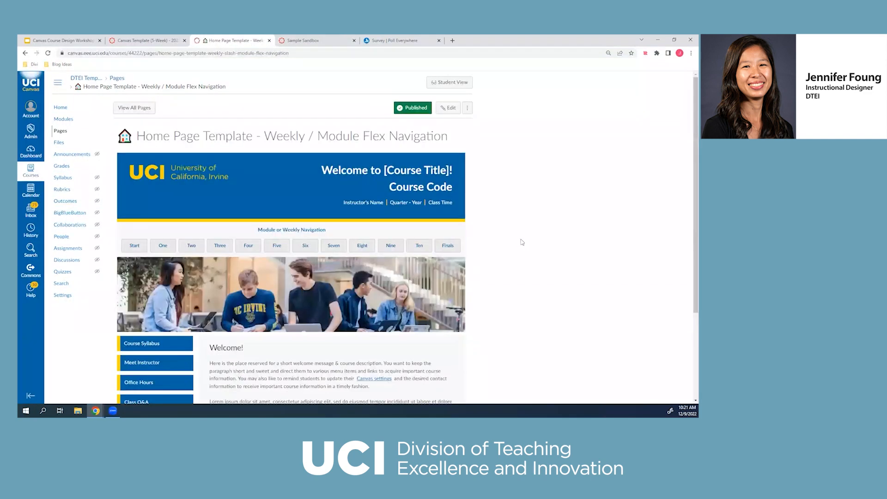
# Step: Edit the flex navigation page and insert the sample text "dsfdsfsre" into the quarter label in the blue course banner
pyautogui.scroll(-2, 521, 242)
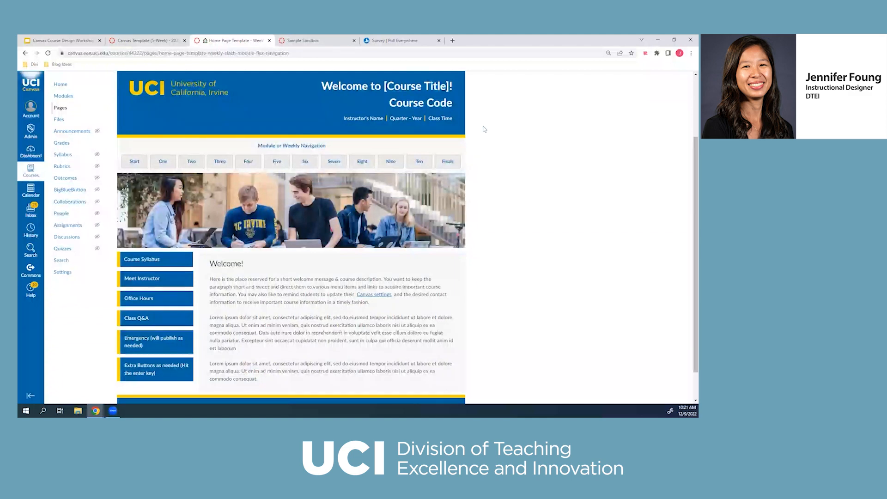
pyautogui.scroll(-1, 206, 182)
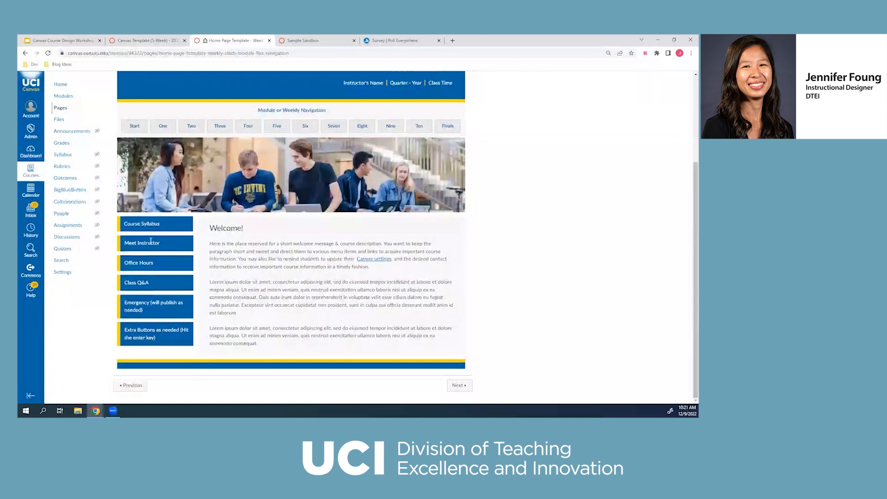
pyautogui.scroll(3, 348, 179)
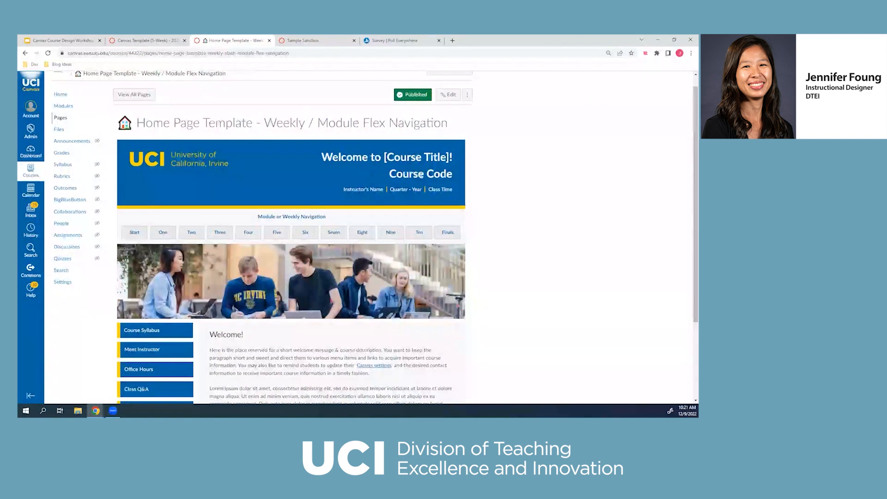
pyautogui.click(447, 95)
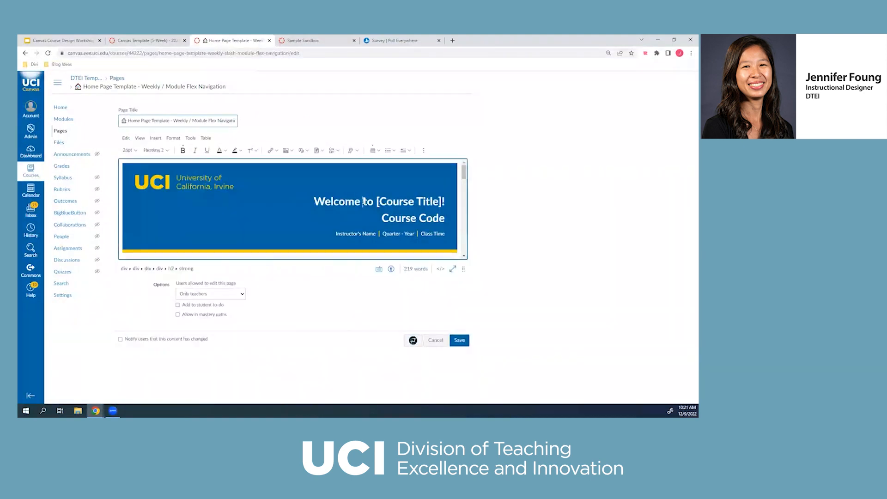
pyautogui.moveTo(325, 204); pyautogui.dragTo(436, 203)
pyautogui.click(421, 233)
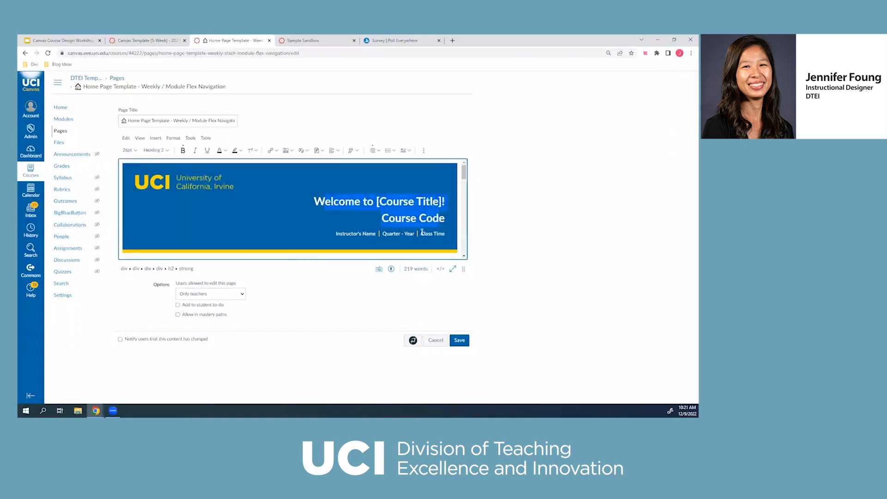
pyautogui.write('dsfdsfsre')
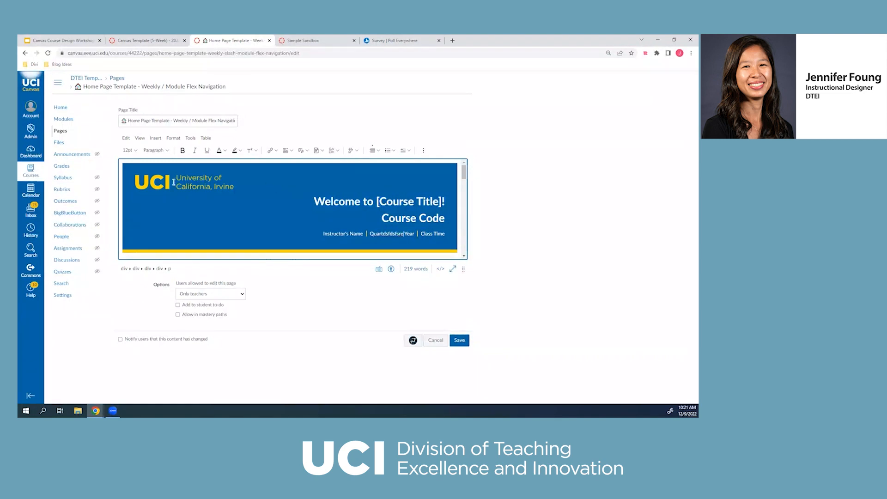
# Step: Select the student photo below the weekly navigation and start uploading an image in its place
pyautogui.click(208, 188)
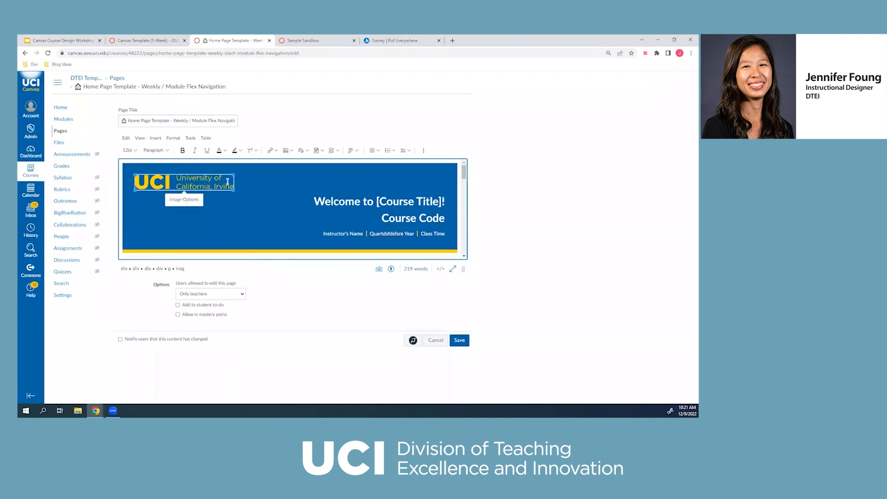
pyautogui.scroll(-3, 227, 180)
pyautogui.scroll(3, 227, 184)
pyautogui.scroll(-4, 227, 180)
pyautogui.scroll(3, 226, 179)
pyautogui.scroll(-5, 227, 180)
pyautogui.scroll(2, 269, 200)
pyautogui.click(275, 212)
pyautogui.scroll(-1, 276, 212)
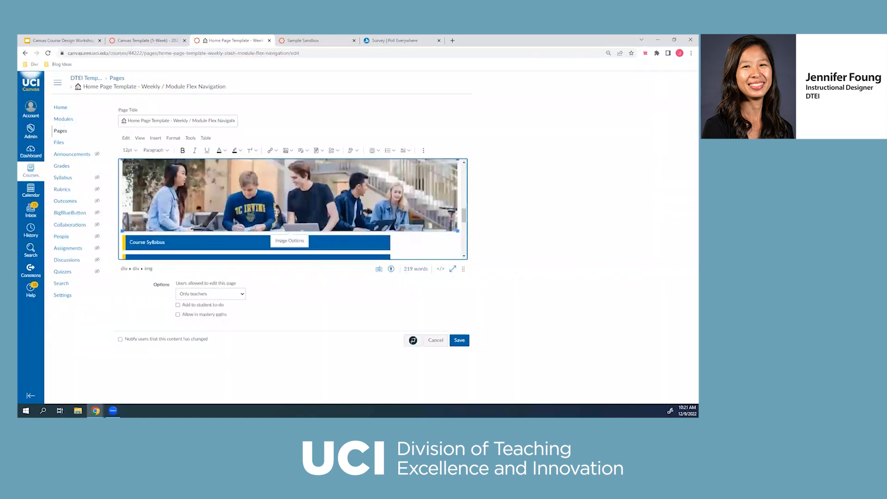
pyautogui.click(156, 137)
pyautogui.moveTo(161, 163)
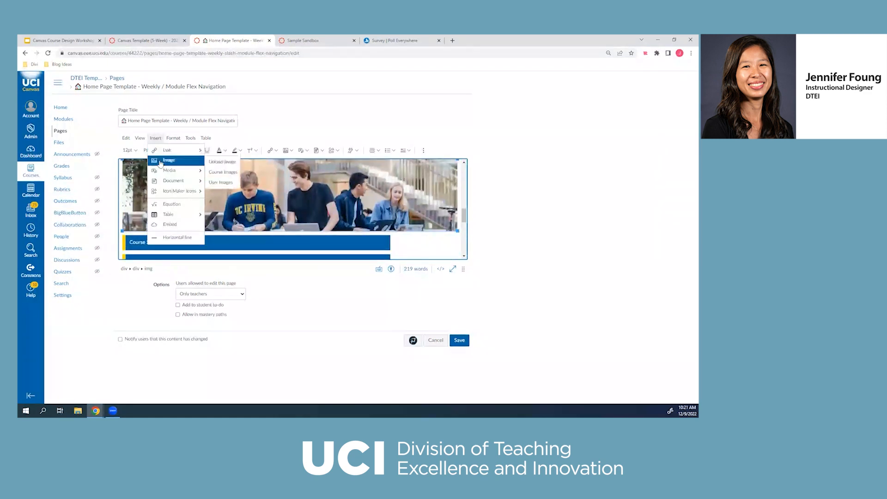
pyautogui.click(225, 162)
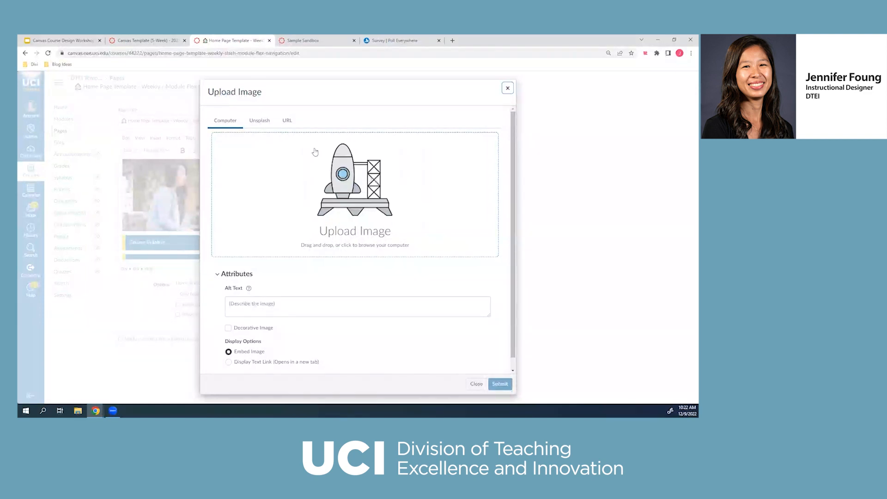
# Step: Search Unsplash for "astronomy" and browse the first two pages of images
pyautogui.click(265, 123)
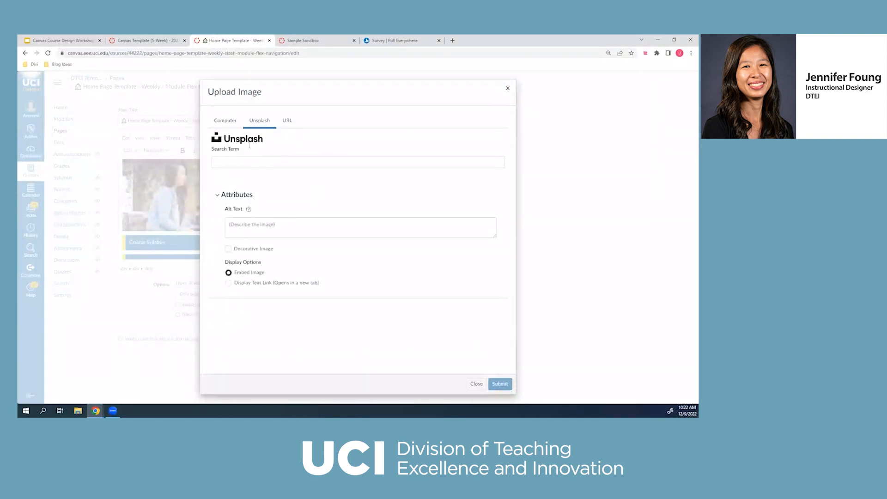
pyautogui.click(296, 163)
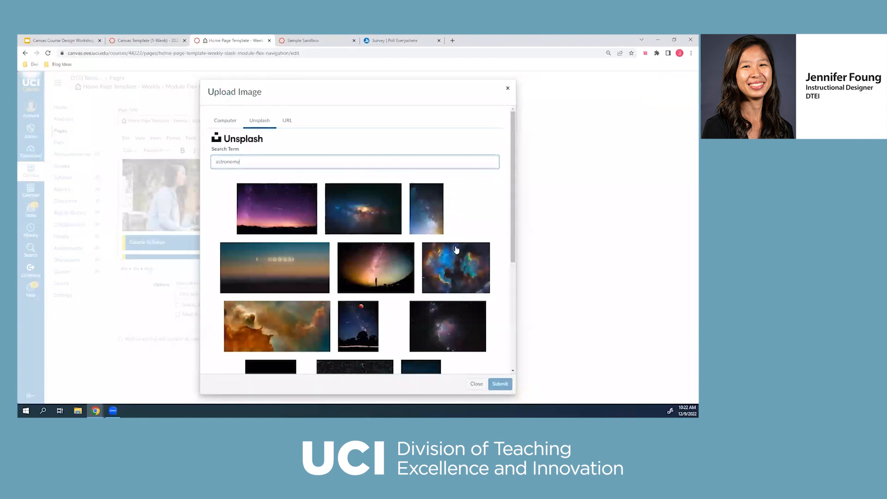
pyautogui.scroll(-2, 465, 256)
pyautogui.scroll(-1, 462, 277)
pyautogui.click(335, 318)
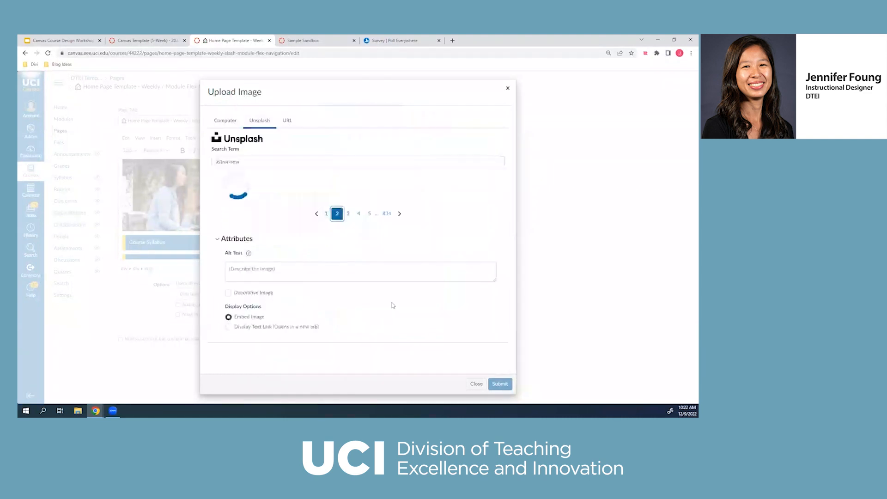
pyautogui.scroll(-3, 430, 221)
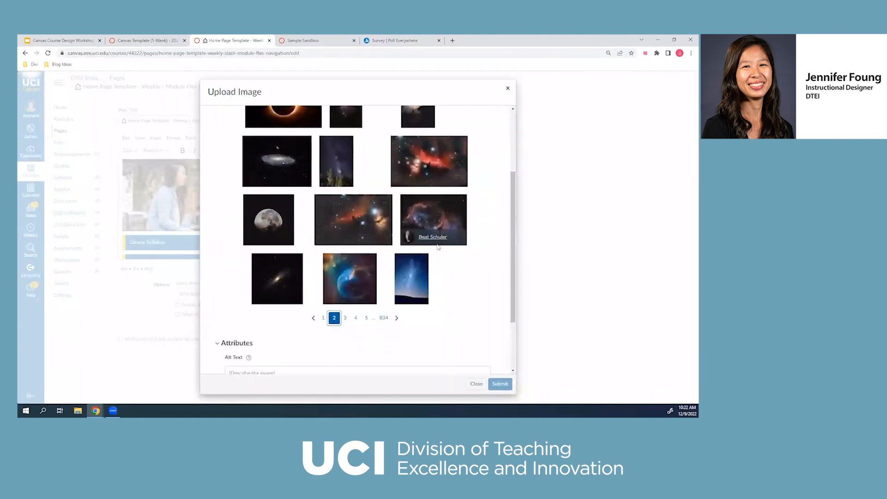
pyautogui.scroll(3, 437, 247)
pyautogui.scroll(-2, 437, 247)
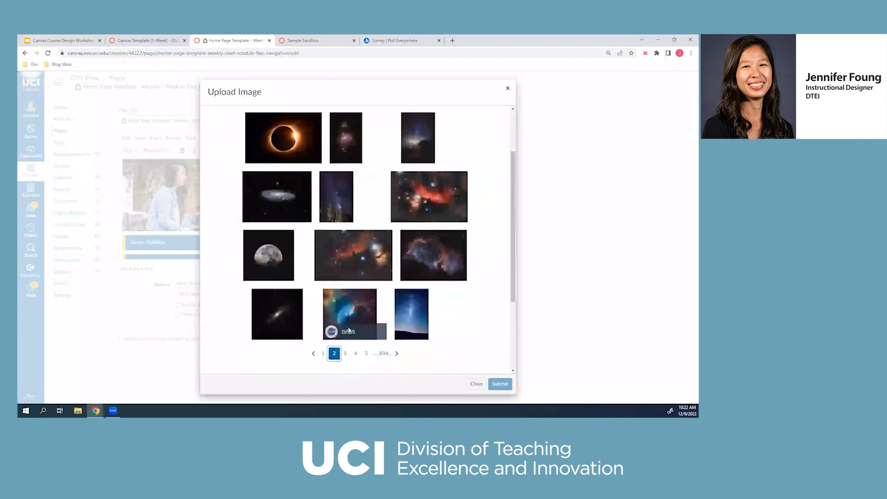
pyautogui.click(324, 353)
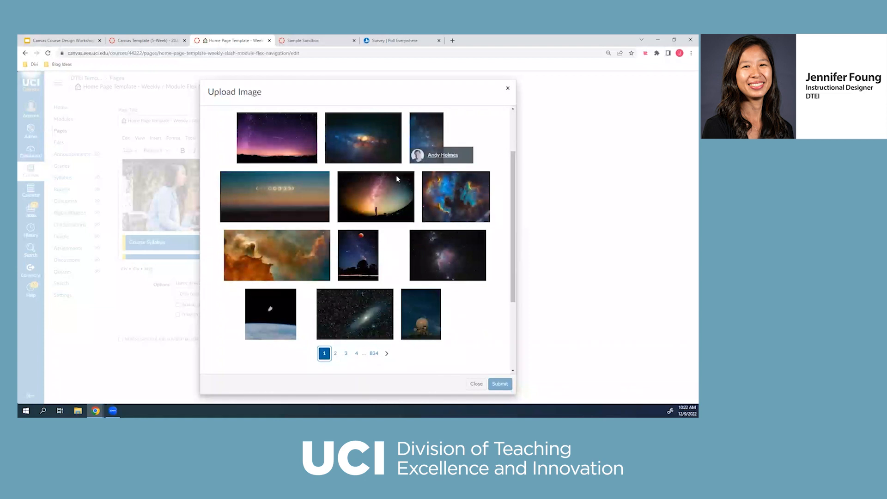
# Step: Replace the student photo with the wide image of a blue and orange twilight sky, embedded in the page
pyautogui.scroll(-2, 362, 190)
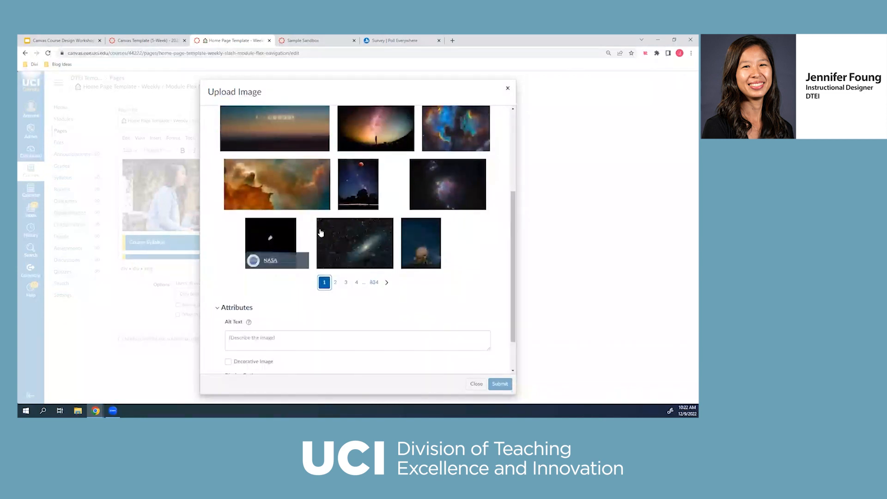
pyautogui.scroll(2, 326, 240)
pyautogui.click(317, 214)
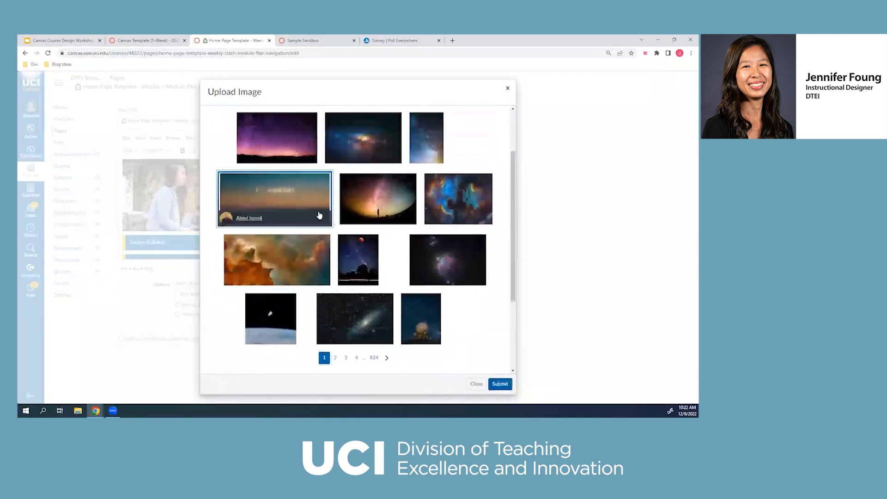
pyautogui.click(500, 384)
pyautogui.scroll(3, 332, 207)
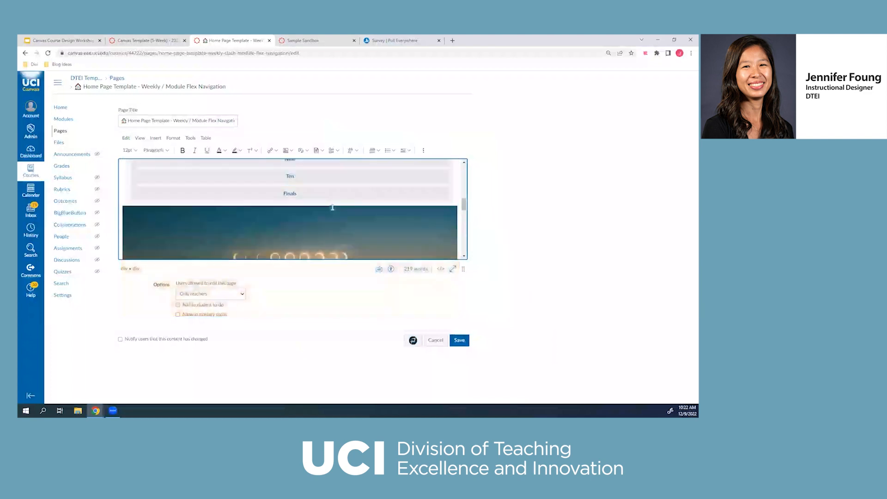
# Step: Examine the editable welcome text and the blue link buttons below the banner image
pyautogui.scroll(-5, 332, 207)
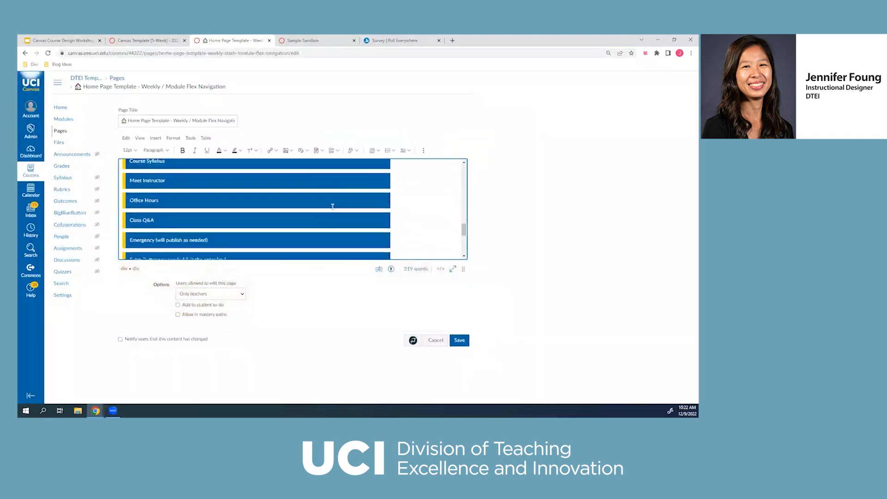
pyautogui.scroll(-3, 332, 207)
pyautogui.moveTo(192, 185); pyautogui.dragTo(263, 229)
pyautogui.scroll(2, 263, 217)
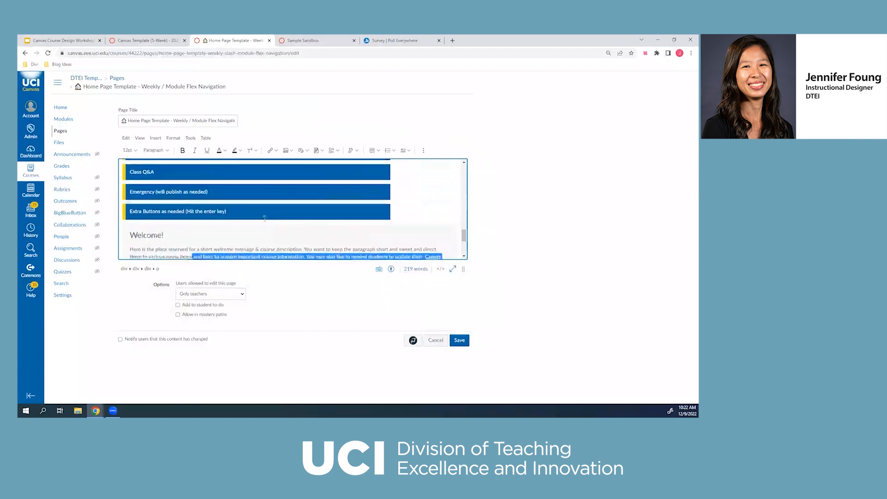
pyautogui.click(223, 210)
pyautogui.scroll(3, 223, 214)
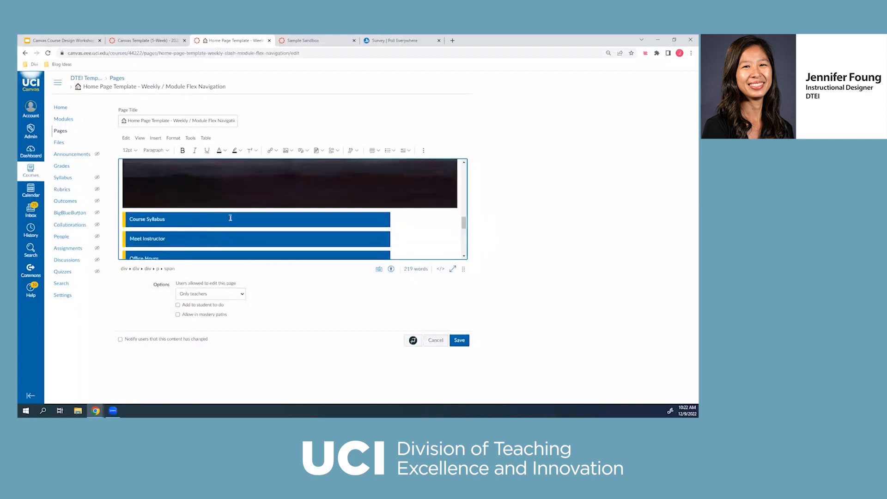
pyautogui.scroll(2, 226, 220)
pyautogui.scroll(-2, 239, 230)
# Step: Go through the weekly navigation entries Start, One, Two, Three and Four, selecting label text that can be edited
pyautogui.scroll(5, 306, 235)
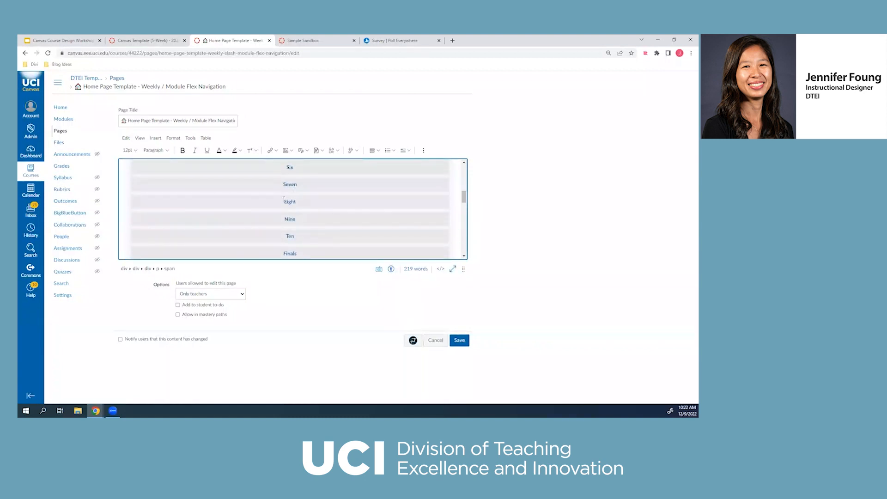
pyautogui.scroll(5, 289, 206)
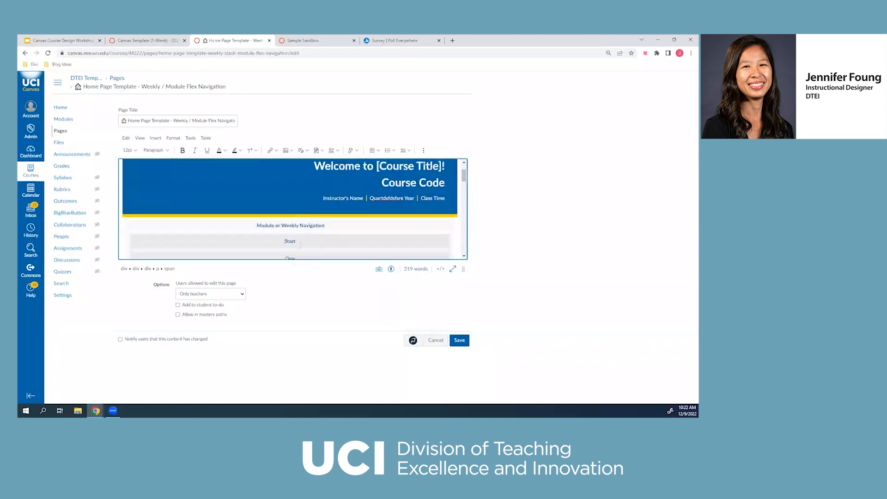
pyautogui.doubleClick(290, 241)
pyautogui.scroll(-1, 289, 207)
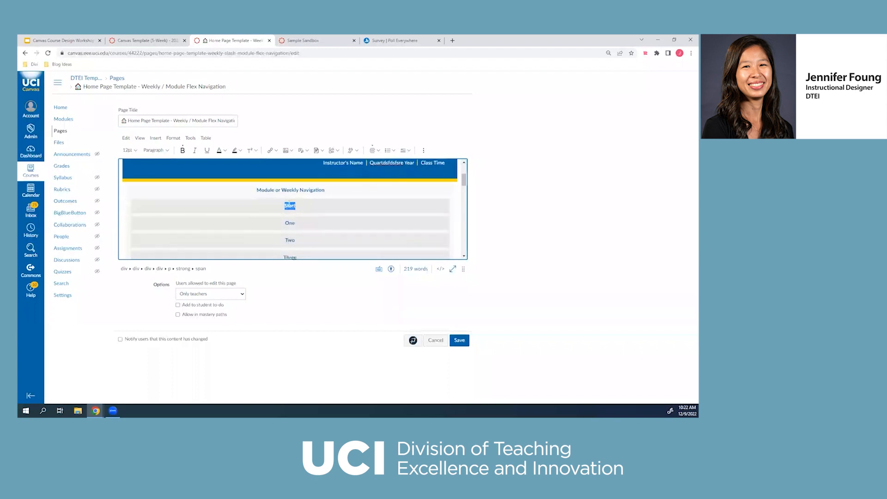
pyautogui.click(286, 223)
pyautogui.scroll(-1, 365, 224)
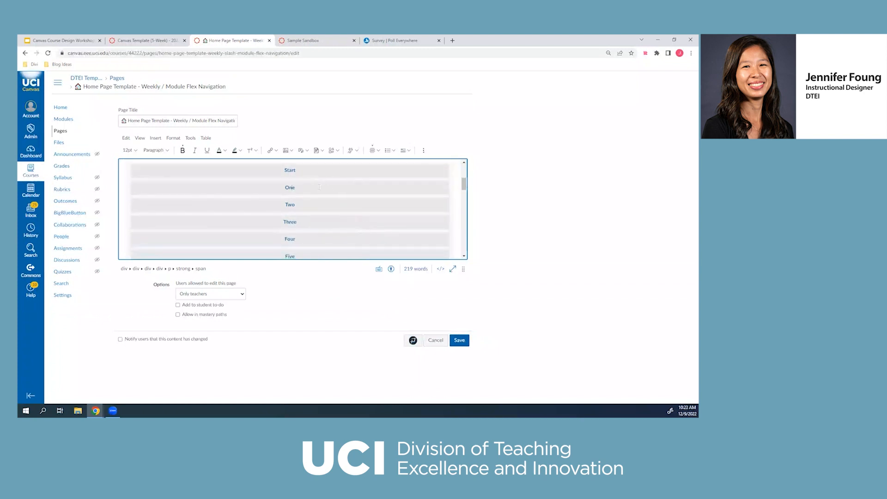
pyautogui.doubleClick(290, 188)
pyautogui.doubleClick(290, 204)
pyautogui.doubleClick(290, 222)
pyautogui.scroll(-1, 298, 192)
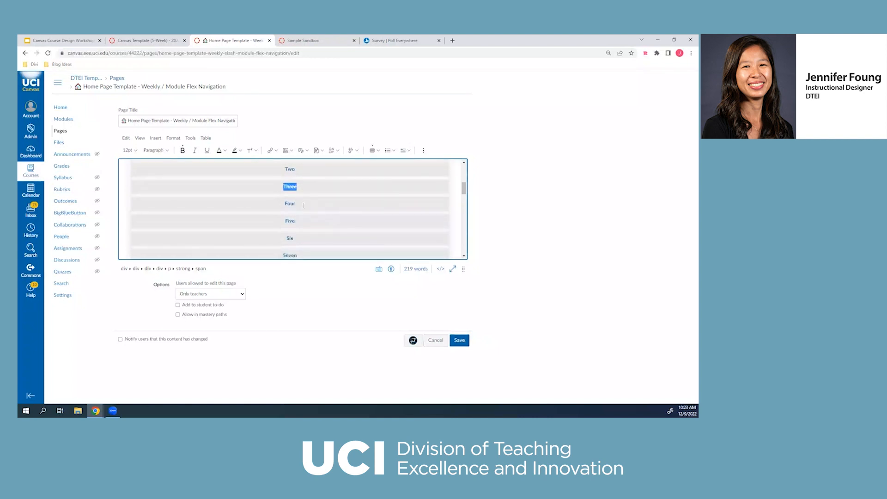
pyautogui.moveTo(285, 203); pyautogui.dragTo(293, 203)
# Step: Discard the unsaved banner text and image changes and leave the flex navigation page editor
pyautogui.click(434, 341)
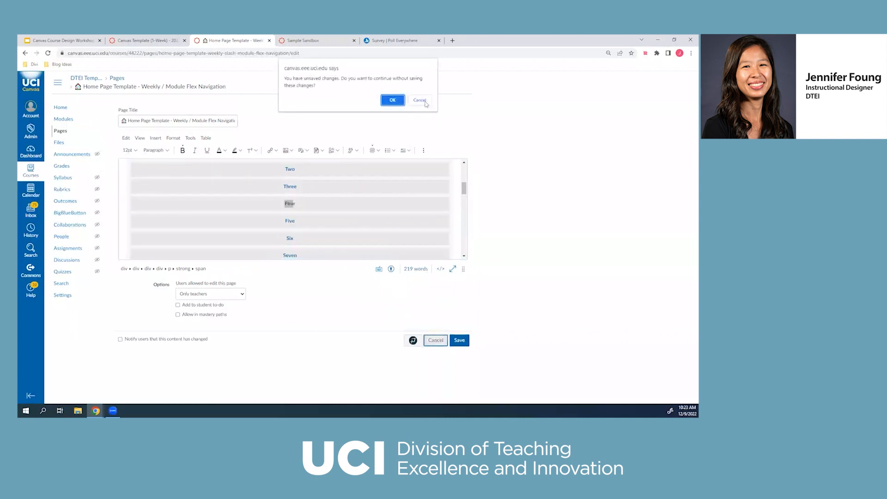
pyautogui.click(391, 105)
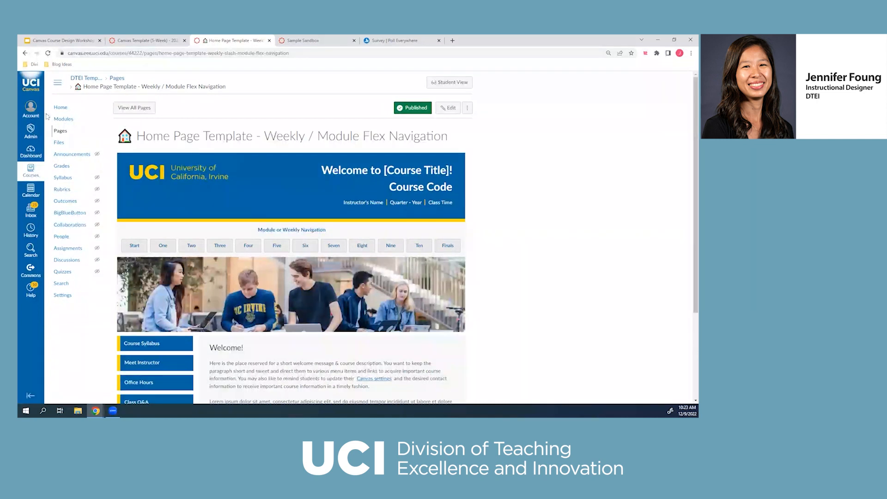
# Step: Return to the course modules, open "Home Page Template - Customizable Navigation" and examine its layout
pyautogui.click(64, 118)
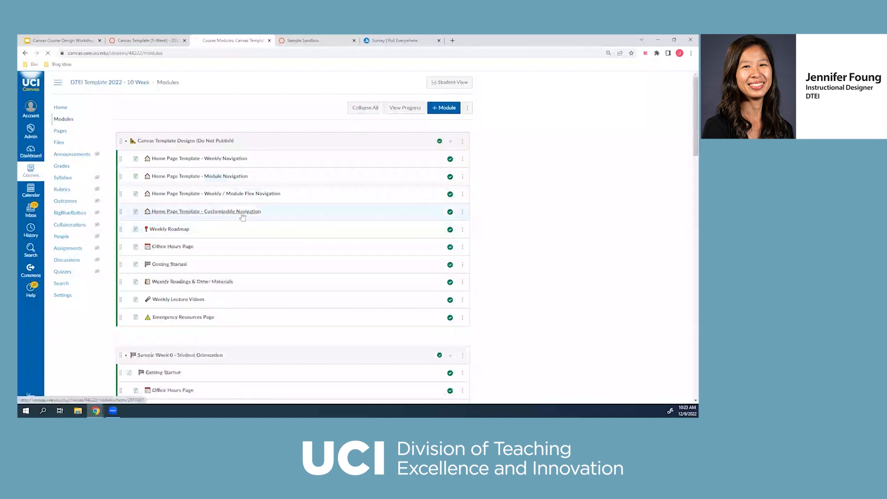
pyautogui.click(208, 214)
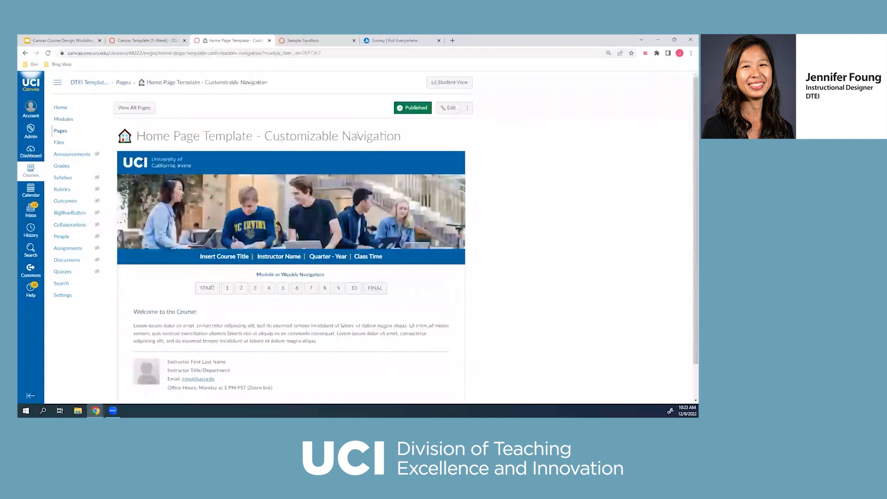
pyautogui.scroll(-1, 360, 238)
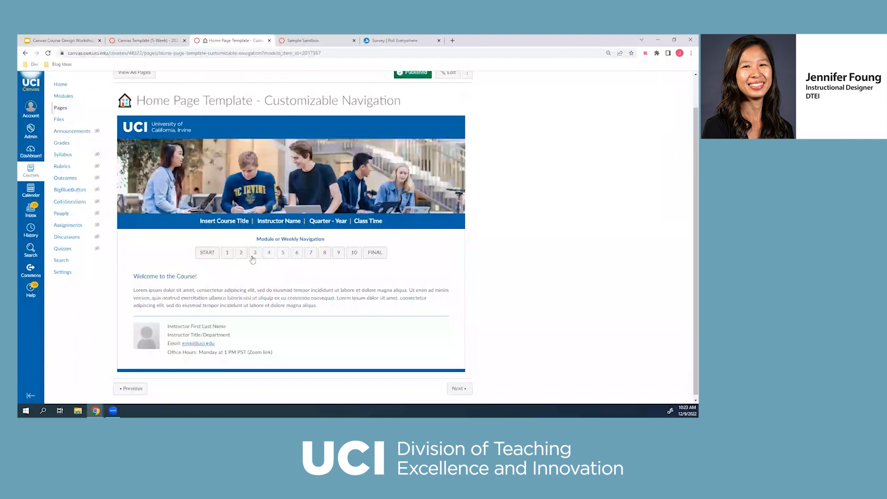
pyautogui.scroll(1, 411, 251)
# Step: Open the customizable navigation home page for editing and add navigation entries 11, 12, 13 and 14 after entry 10
pyautogui.click(448, 107)
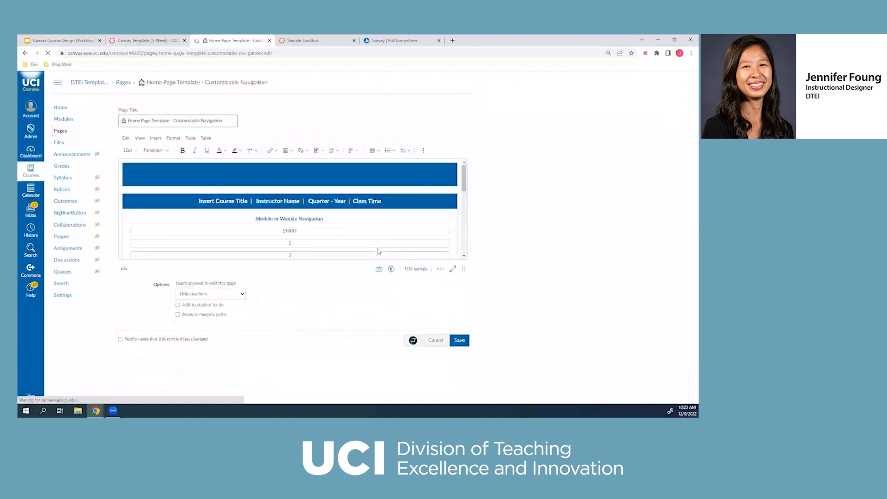
pyautogui.scroll(-10, 353, 214)
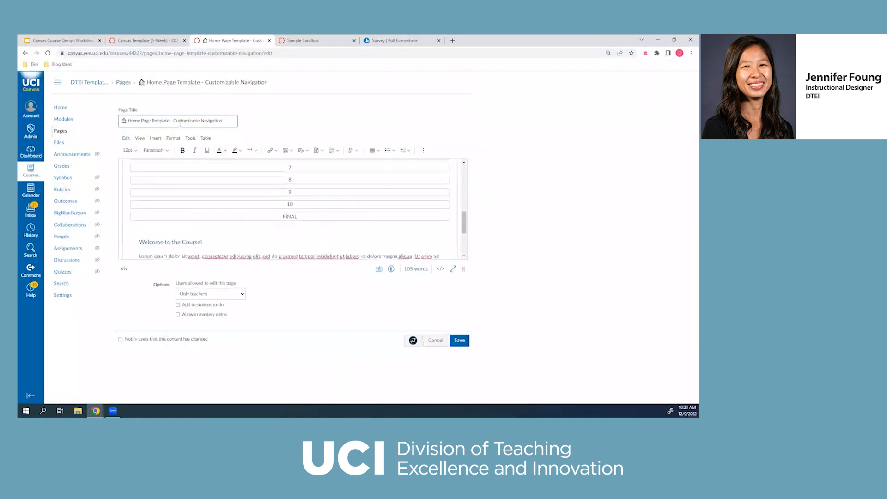
pyautogui.click(295, 204)
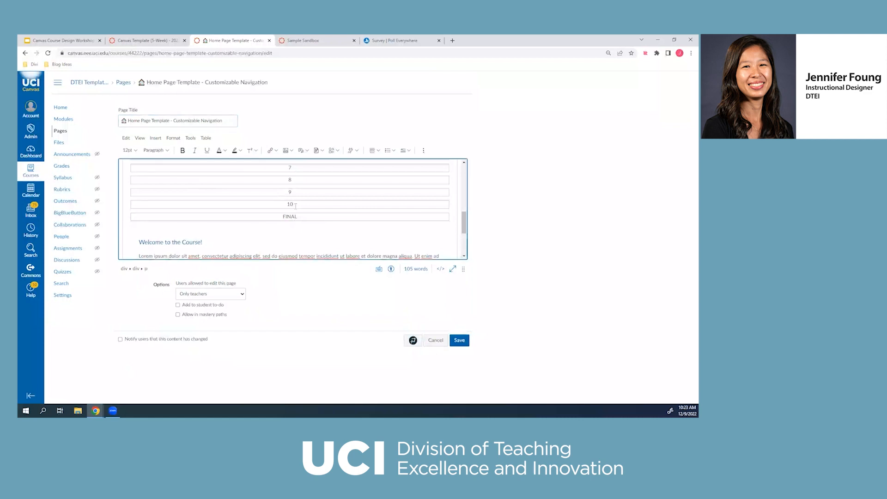
pyautogui.press('Return')
pyautogui.write('11')
pyautogui.press('Return')
pyautogui.write('12')
pyautogui.press('Return')
pyautogui.write('13')
pyautogui.press('Return')
pyautogui.write('14')
# Step: Remove entries 14 down to 9 from the weekly navigation list, leaving 8 as the last numbered entry before FINAL
pyautogui.press('BackSpace')
pyautogui.press('BackSpace')
pyautogui.press('BackSpace')
pyautogui.press('BackSpace')
pyautogui.press('BackSpace')
pyautogui.press('BackSpace')
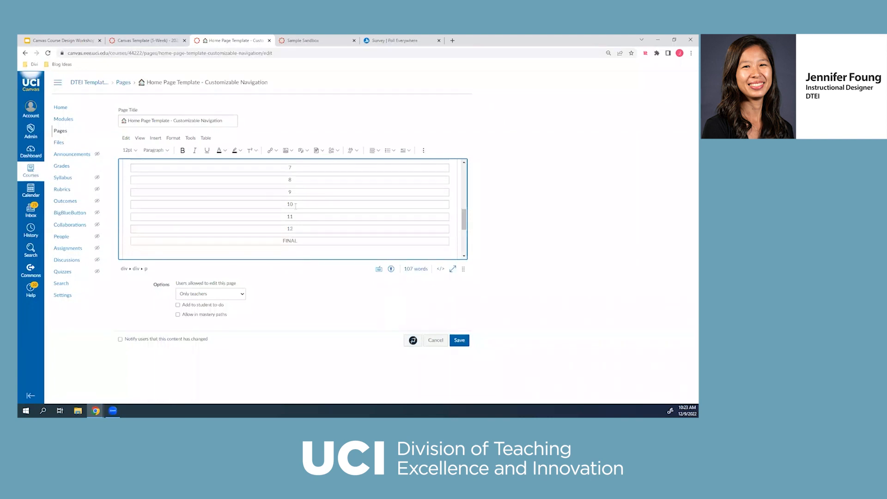
pyautogui.press('BackSpace')
pyautogui.press('BackSpace')
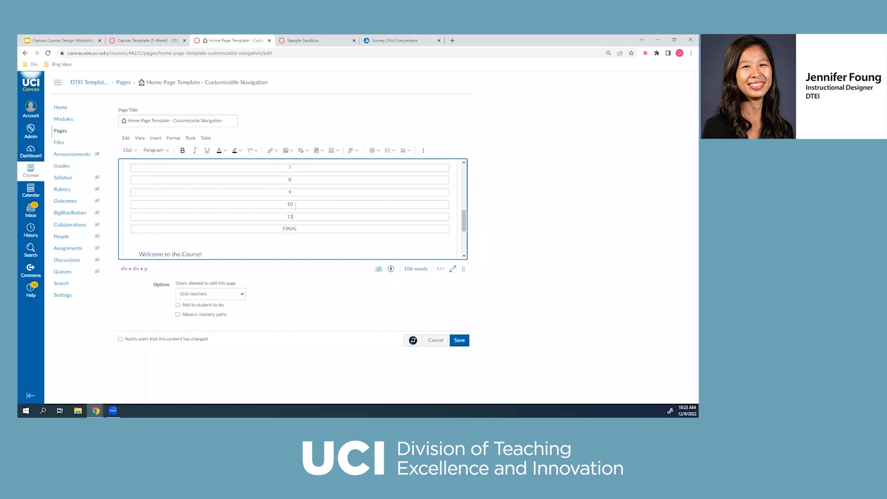
pyautogui.press('BackSpace')
pyautogui.press('BackSpace')
pyautogui.press('BackSpace')
pyautogui.press('BackSpace')
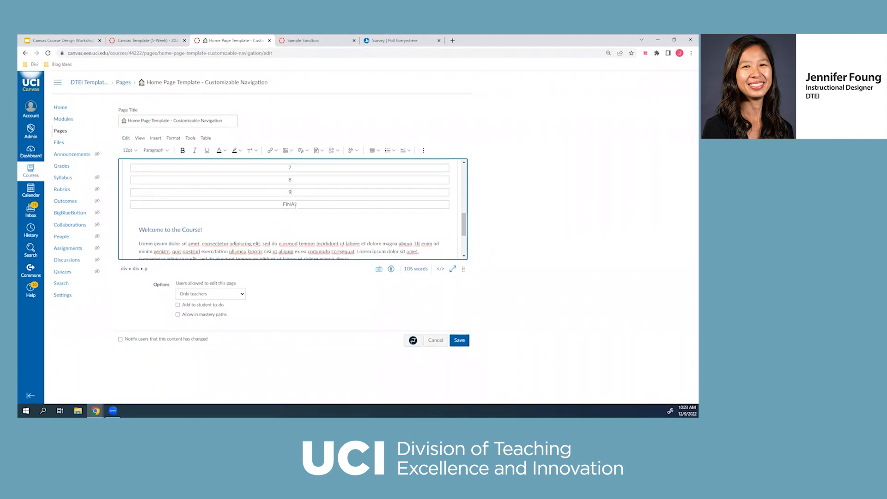
pyautogui.press('BackSpace')
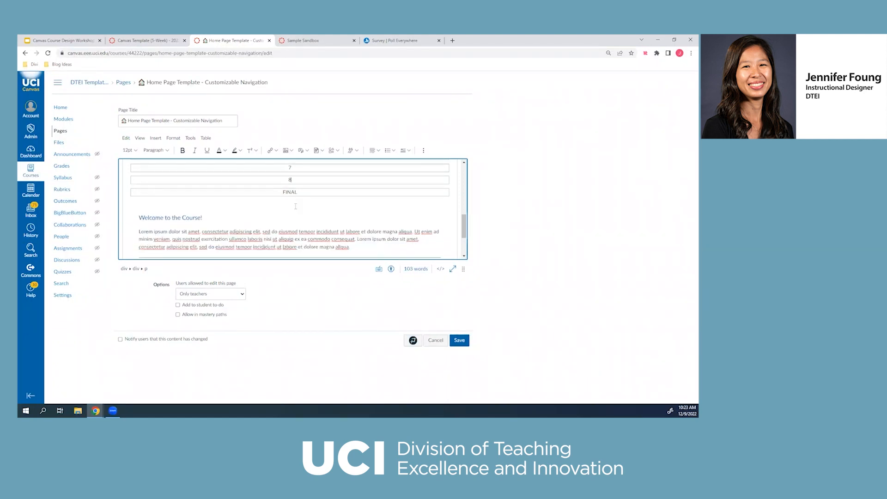
# Step: Discard the unsaved navigation entry changes and leave the customizable navigation page editor
pyautogui.scroll(2, 296, 206)
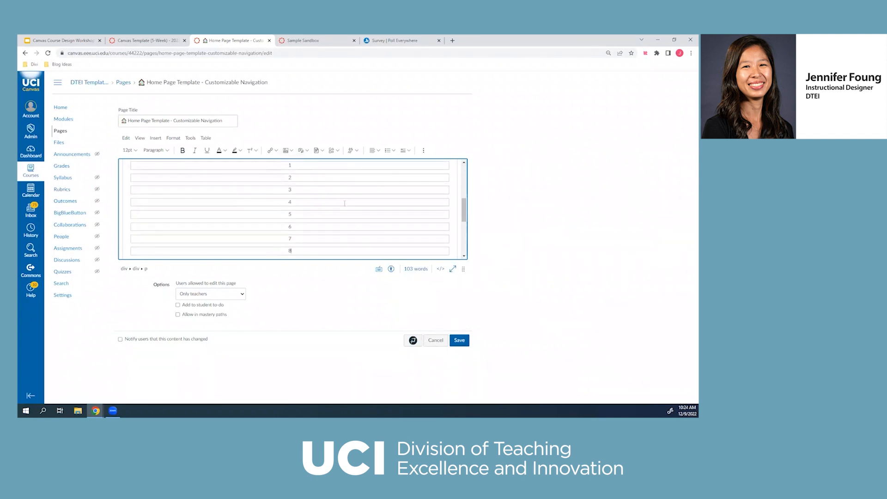
pyautogui.scroll(-4, 358, 232)
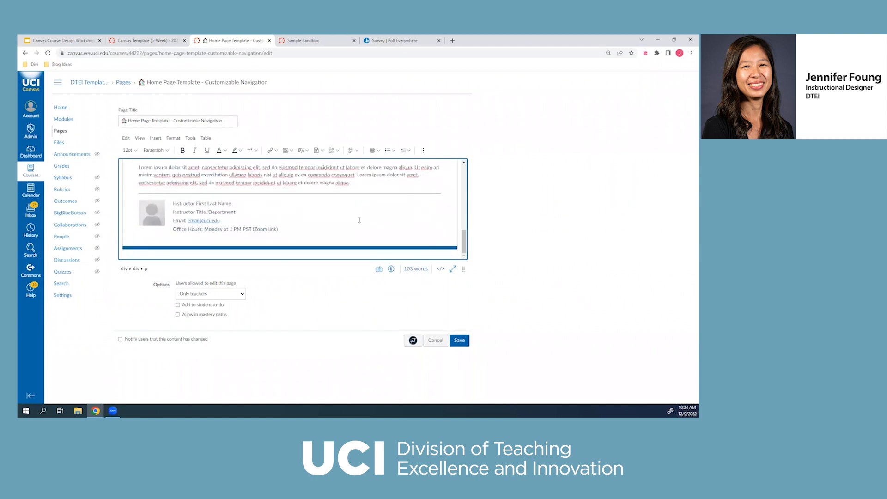
pyautogui.click(435, 341)
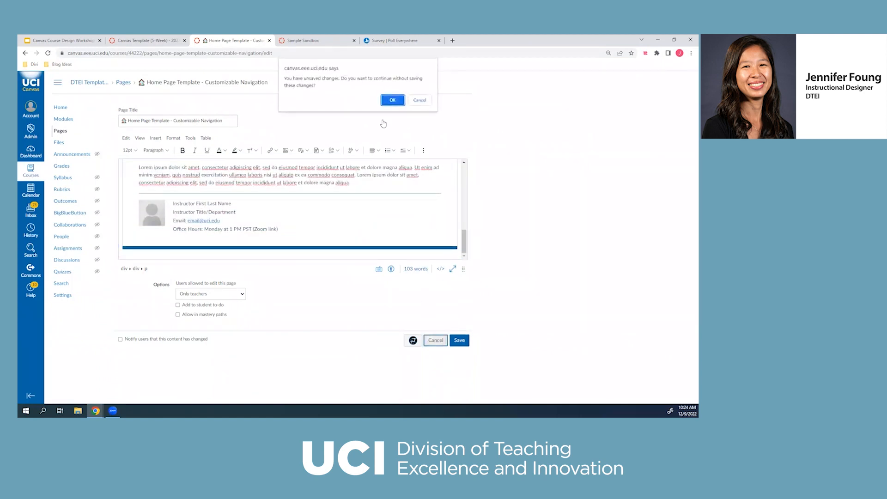
pyautogui.click(400, 100)
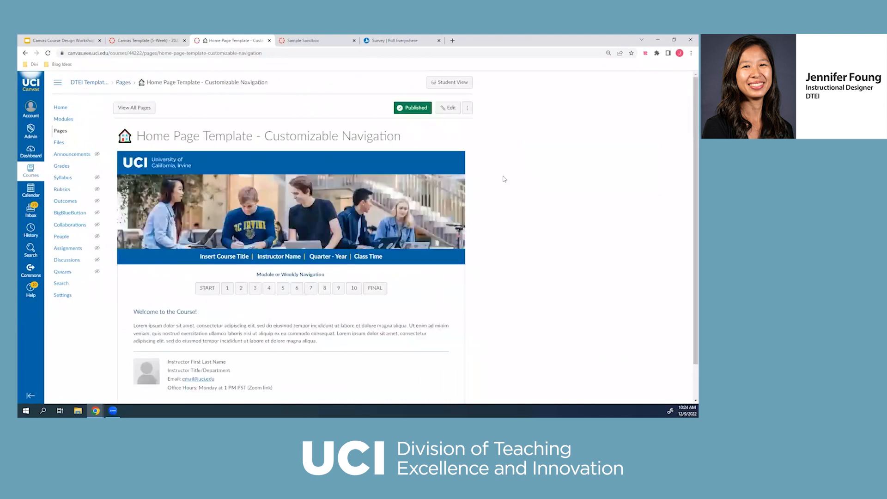
pyautogui.scroll(-1, 505, 191)
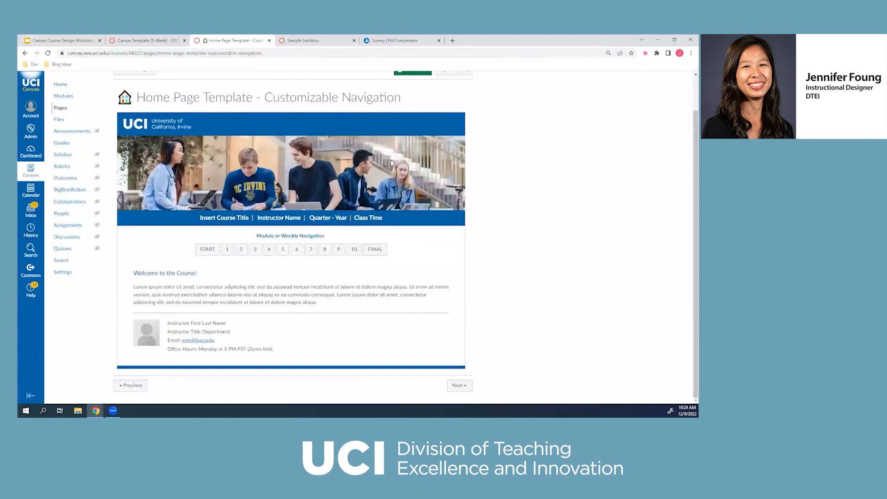
pyautogui.scroll(1, 369, 176)
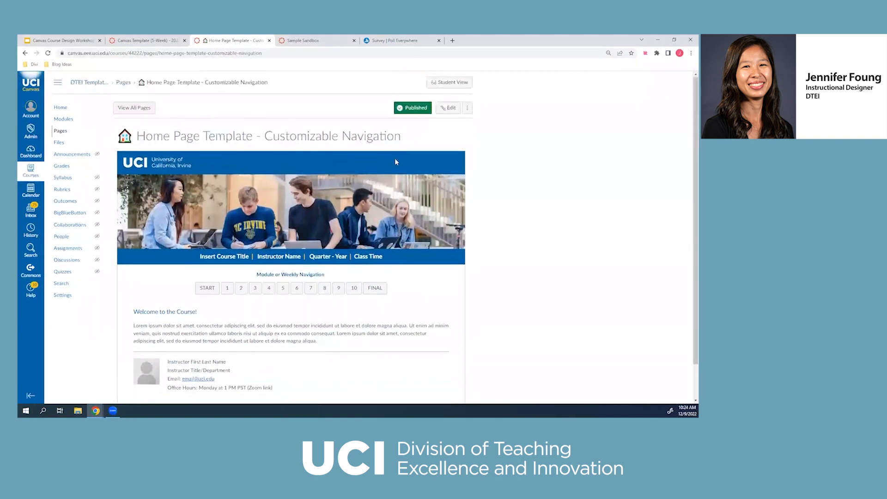
pyautogui.scroll(-1, 395, 160)
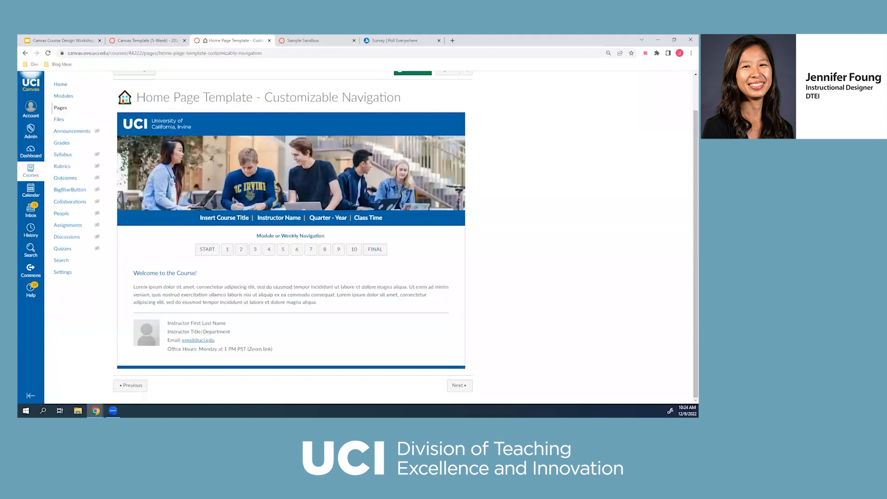
pyautogui.scroll(1, 299, 208)
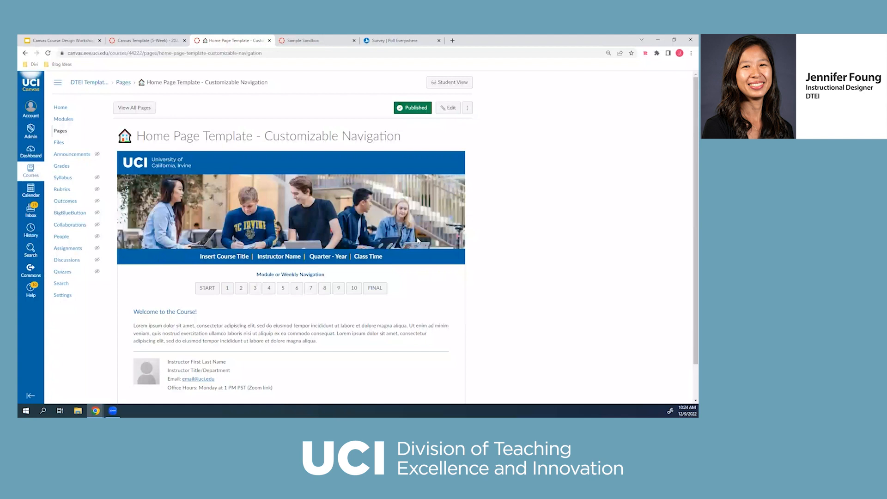
pyautogui.scroll(-1, 419, 238)
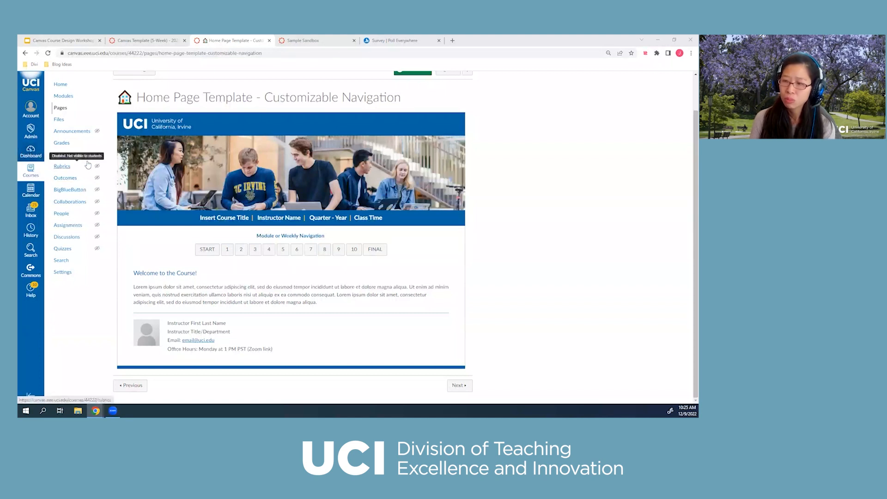
# Step: View the published courses on the Canvas dashboard and return to the customizable navigation page
pyautogui.click(31, 152)
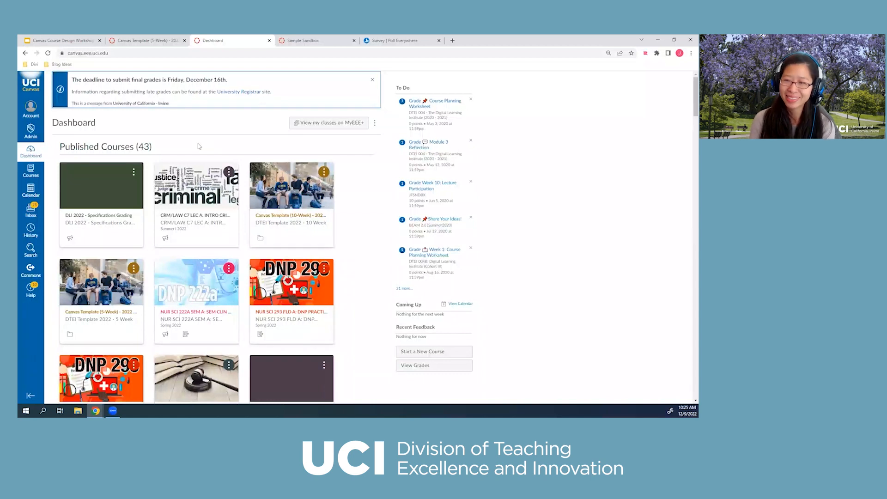
pyautogui.click(27, 53)
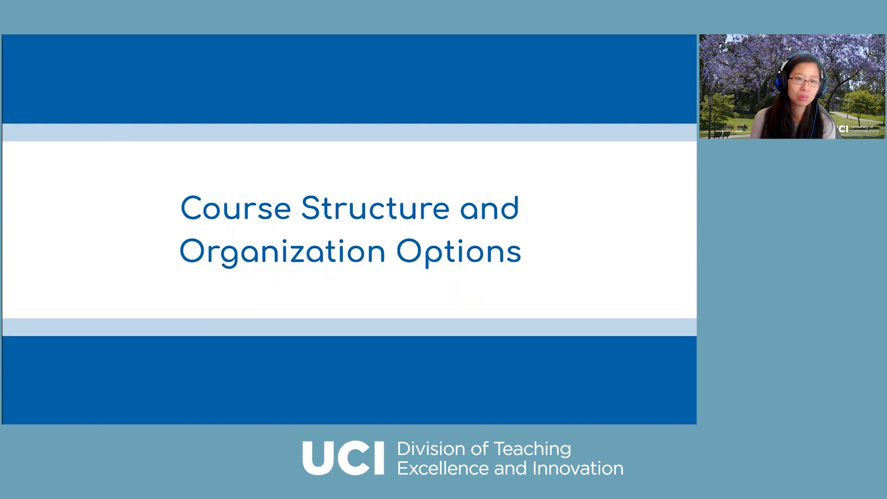
pyautogui.press('Right')
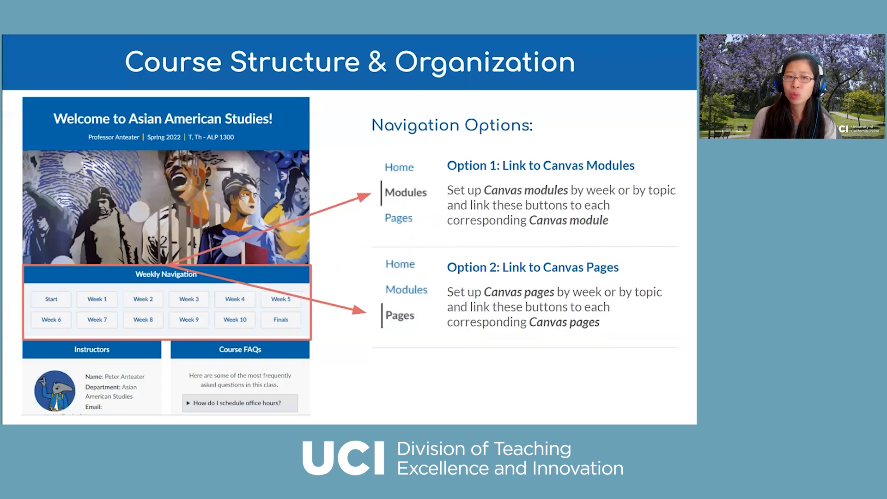
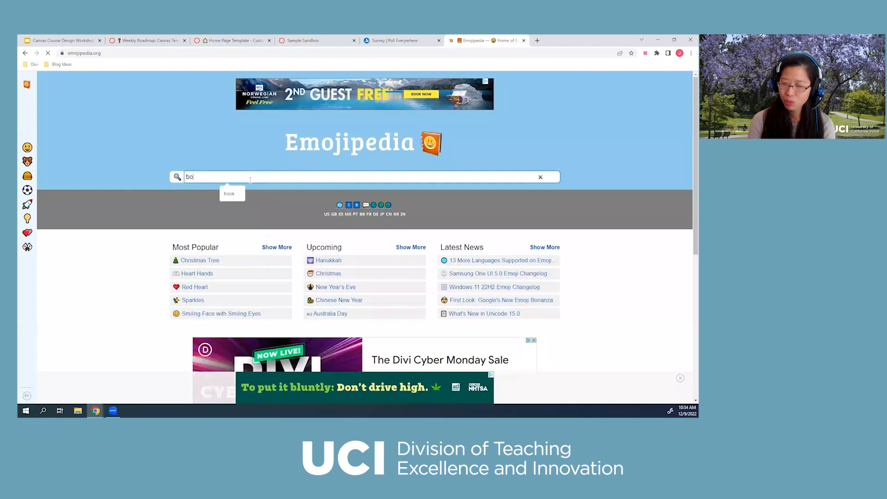
# Step: Search Emojipedia for "book", open the Books emoji and copy it
pyautogui.press('Return')
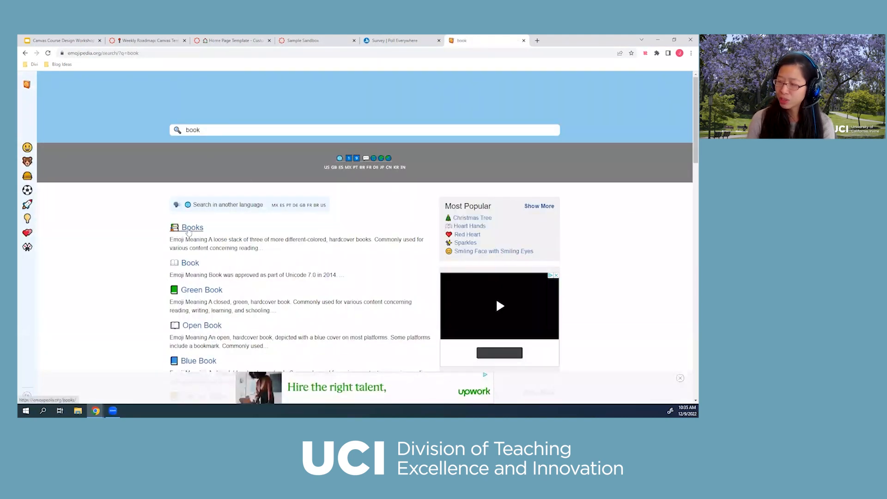
pyautogui.click(192, 227)
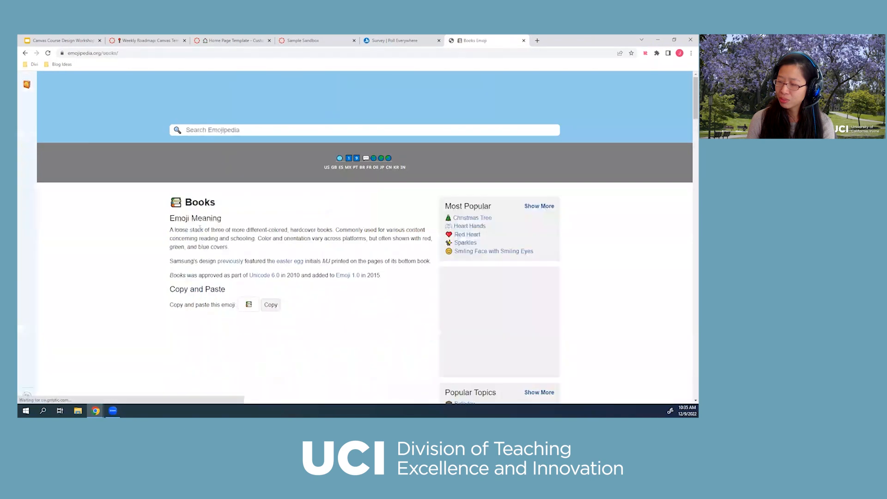
pyautogui.click(268, 305)
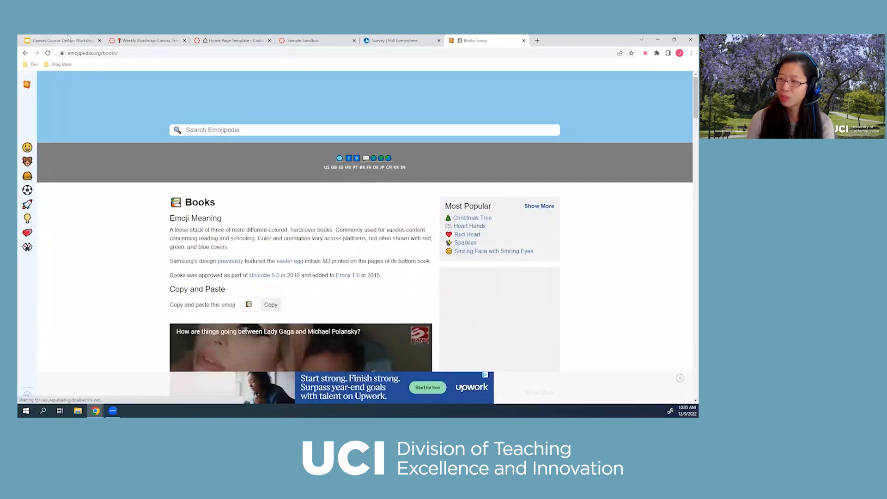
# Step: Switch to the Weekly Roadmap page of the 5-week Canvas template and open that course's modules
pyautogui.click(137, 40)
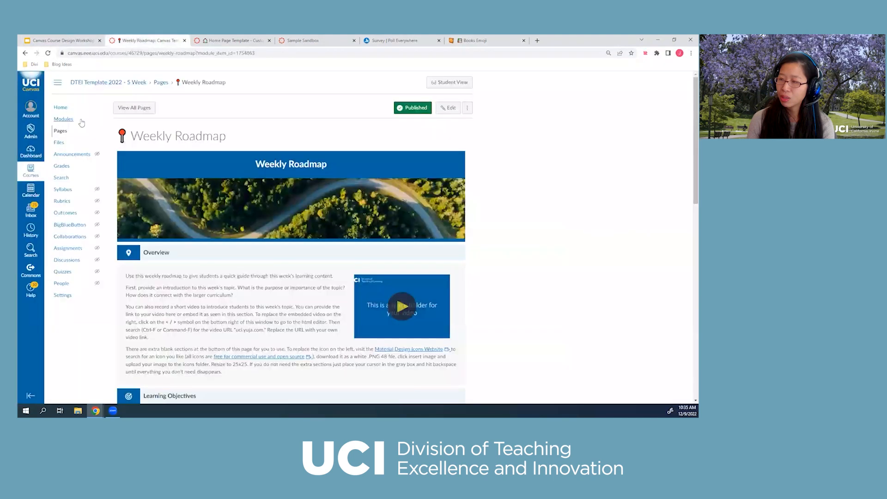
pyautogui.click(63, 119)
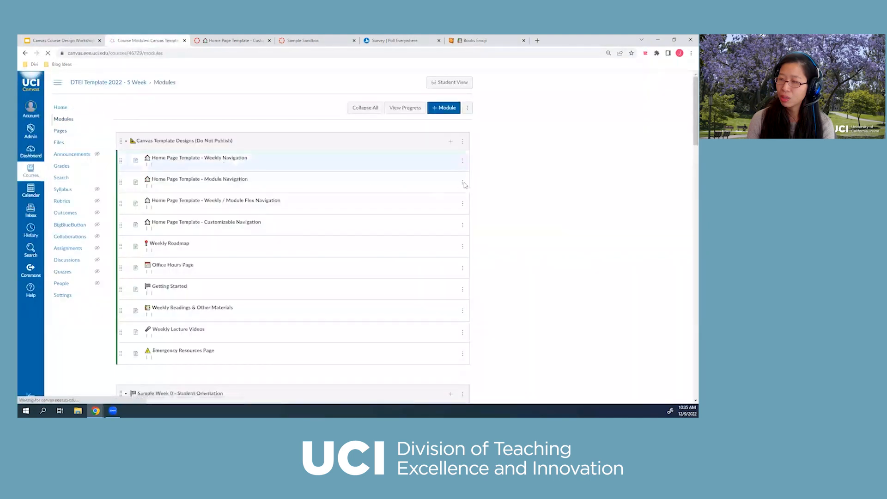
# Step: Try inserting the copied books emoji into the title of the module item "Home Page Template - Weekly Navigation", and cancel the edit
pyautogui.click(462, 158)
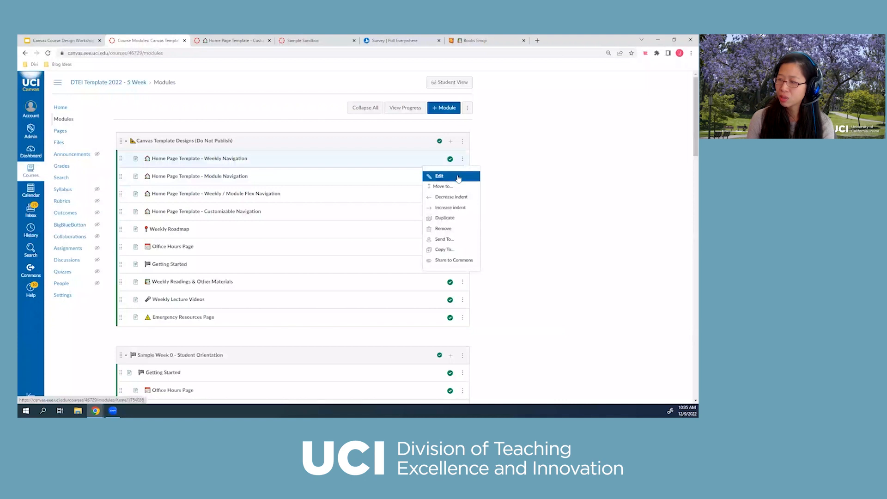
pyautogui.click(470, 176)
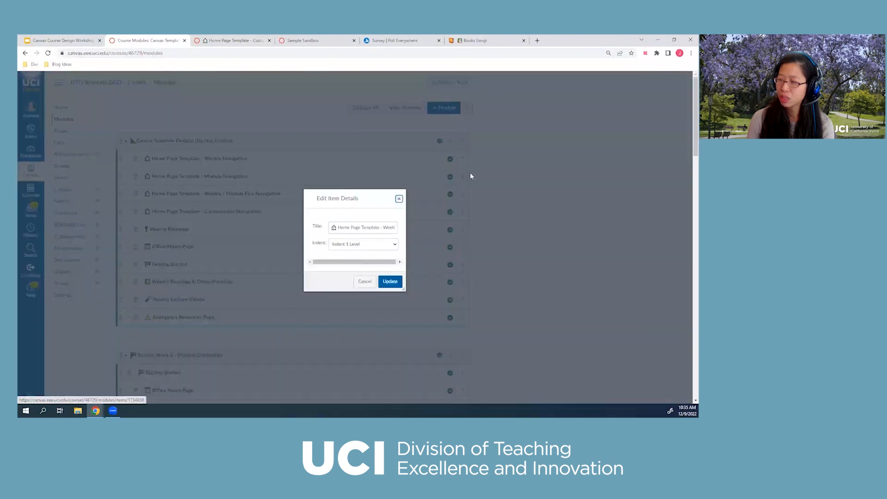
pyautogui.click(338, 228)
pyautogui.hotkey('ctrl', 'v')
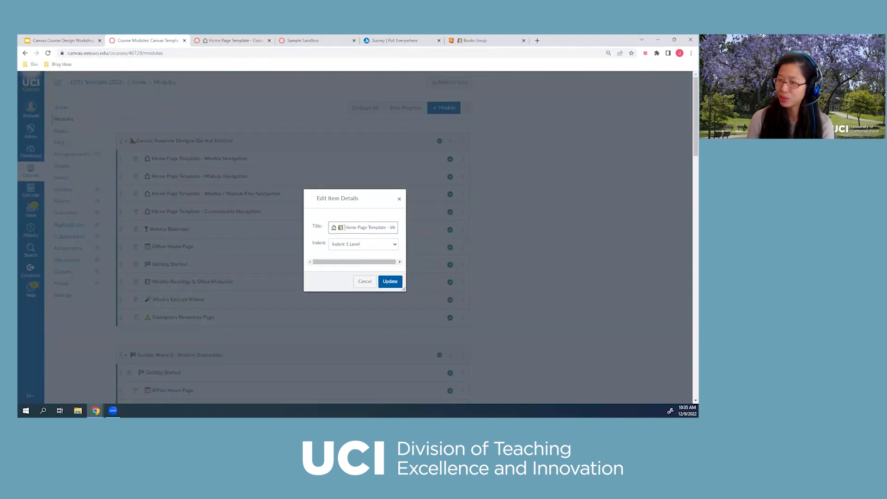
pyautogui.click(363, 282)
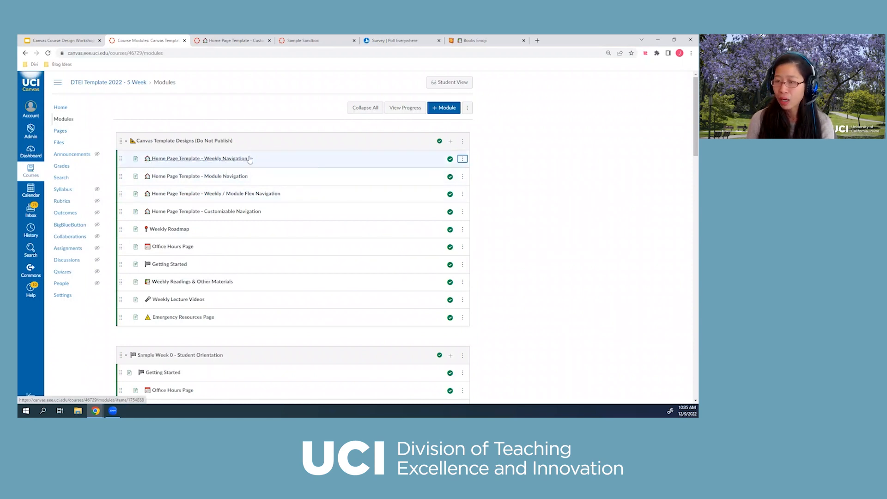
# Step: Go through the template design, Sample Week 0 and Sample Module I items, and open the Weekly Roadmap in Sample Module I
pyautogui.scroll(-2, 199, 163)
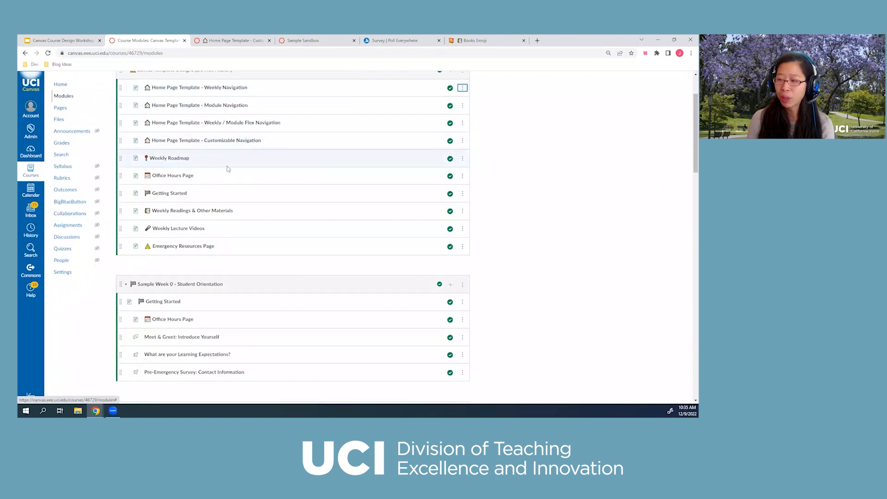
pyautogui.scroll(2, 226, 165)
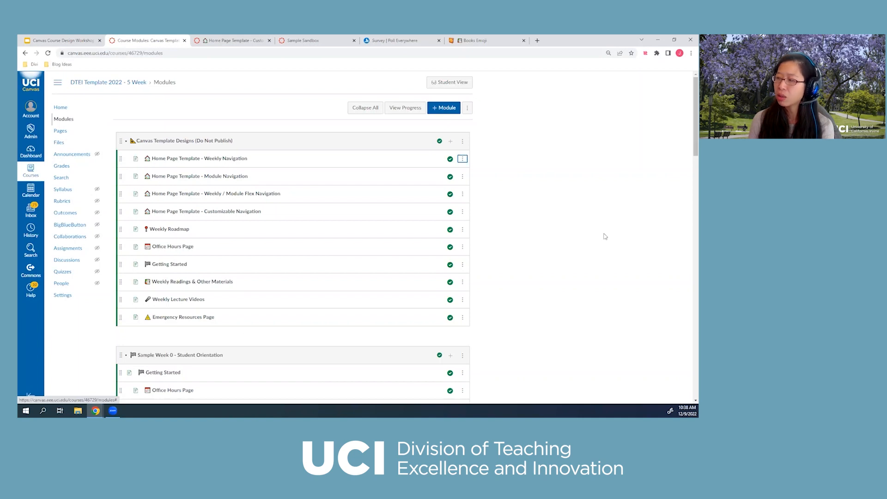
pyautogui.scroll(-5, 594, 242)
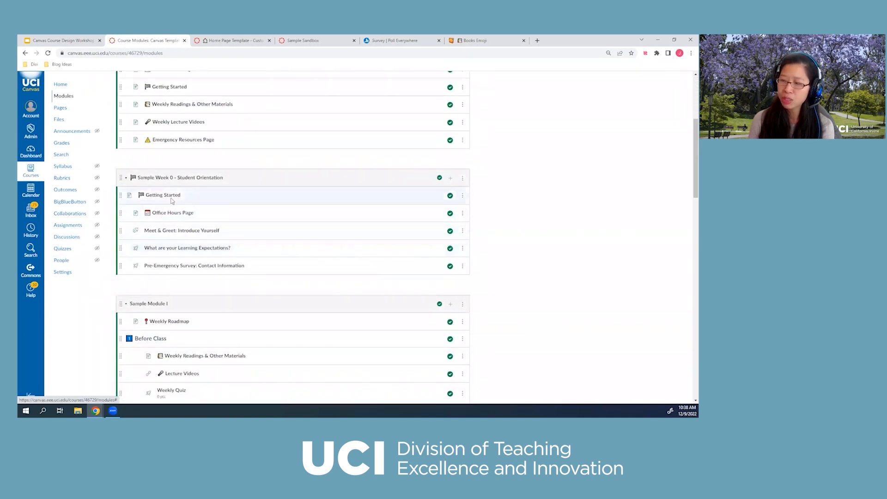
pyautogui.scroll(-3, 185, 208)
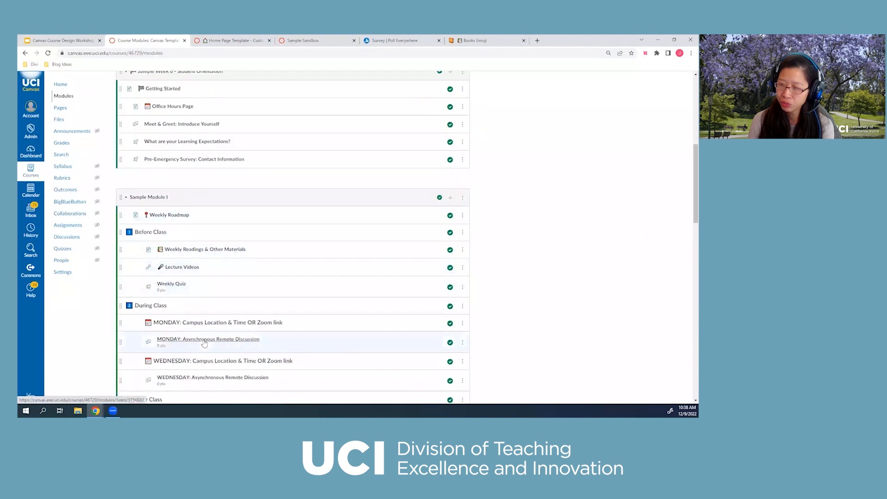
pyautogui.scroll(-2, 194, 208)
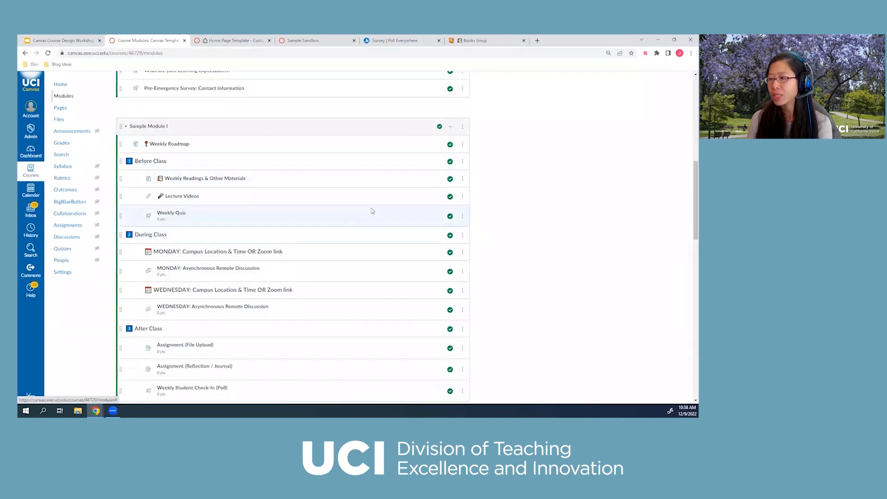
pyautogui.click(169, 143)
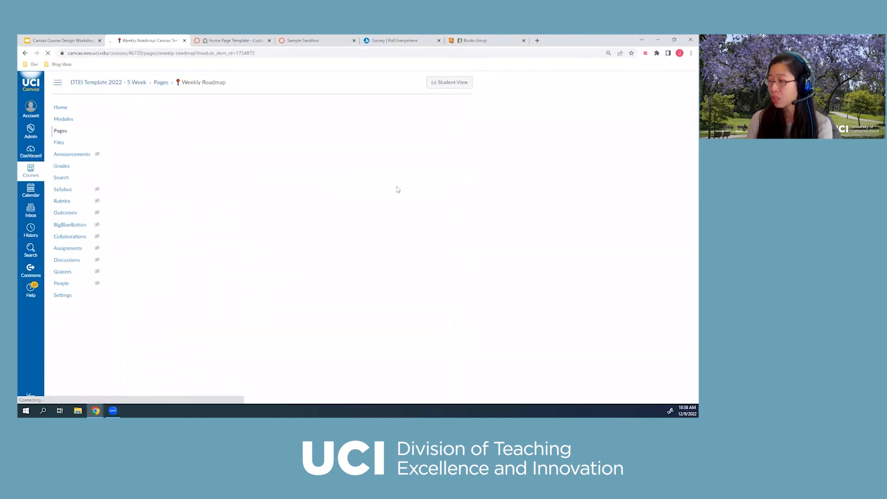
# Step: Look through the Overview, Learning Objectives, Pre-Class Work and In-Class Materials sections of the Weekly Roadmap page
pyautogui.scroll(-2, 414, 195)
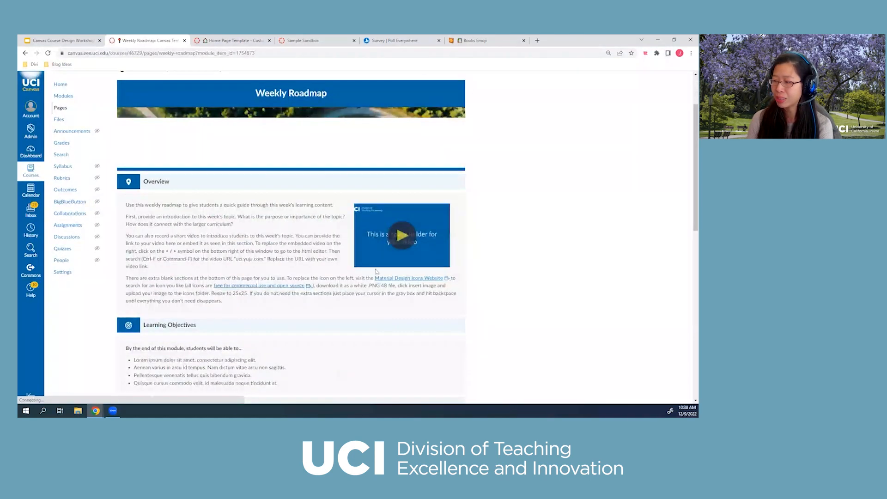
pyautogui.scroll(-2, 259, 303)
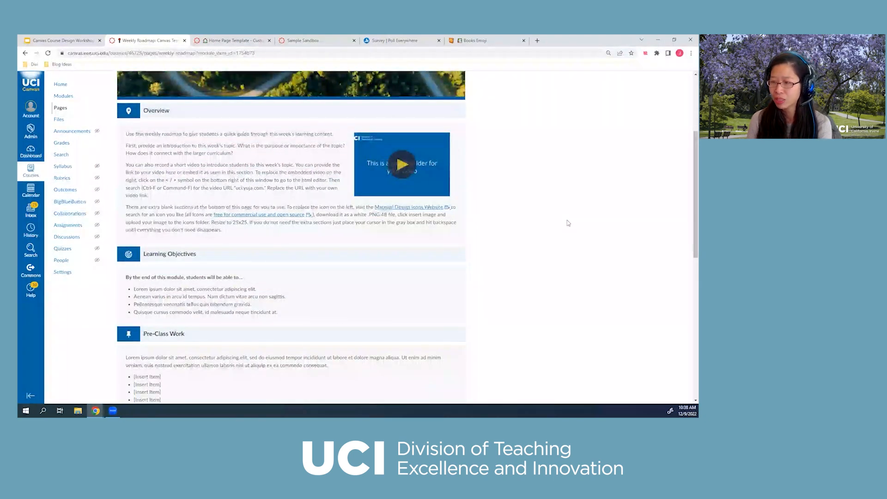
pyautogui.scroll(-2, 569, 242)
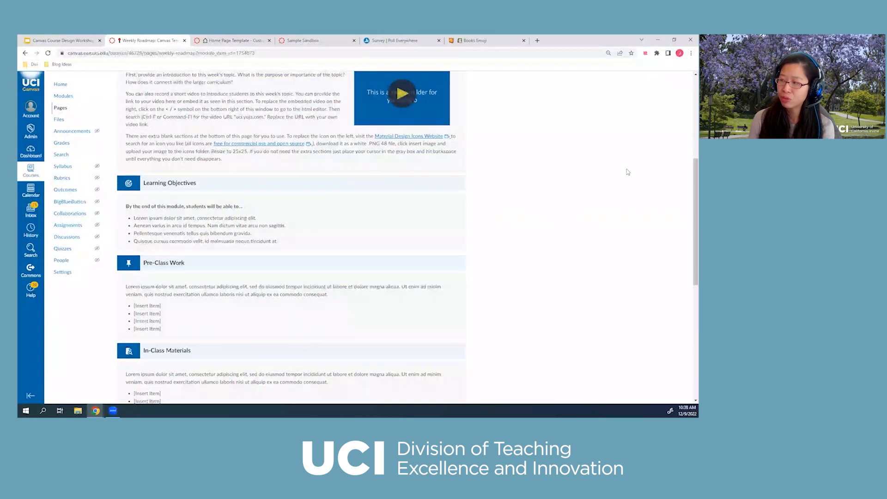
pyautogui.scroll(2, 531, 188)
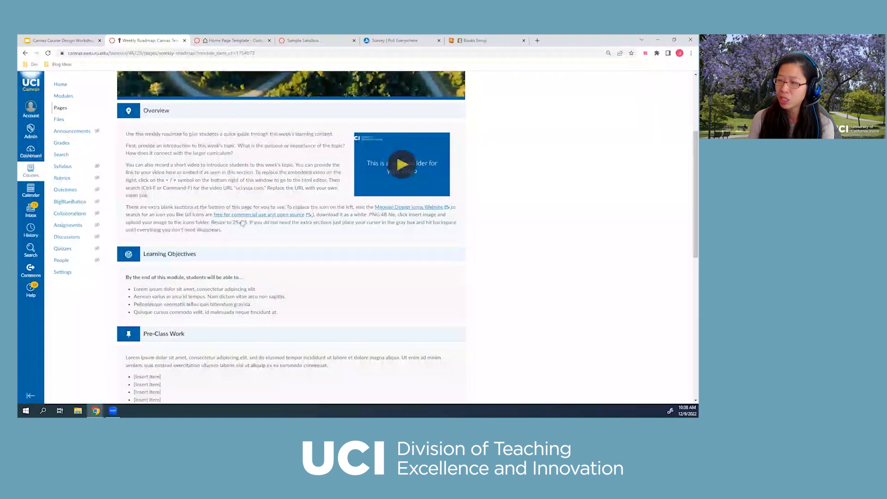
# Step: Return to the course modules, reopen the Weekly Roadmap in Sample Module I and look over its sections
pyautogui.click(66, 98)
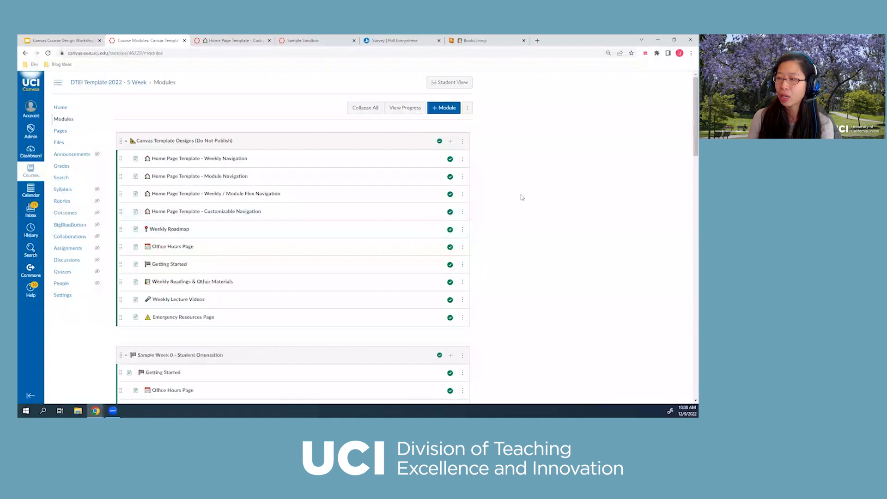
pyautogui.scroll(-1, 522, 198)
pyautogui.scroll(-2, 522, 197)
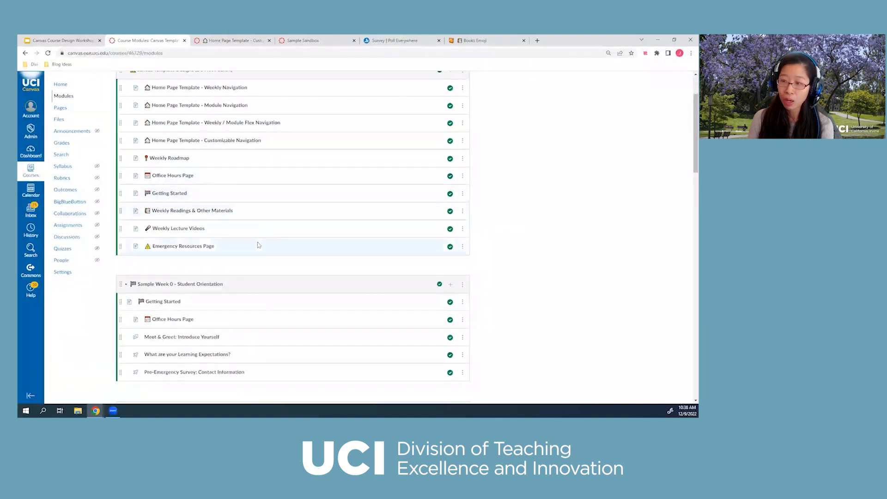
pyautogui.scroll(-2, 257, 242)
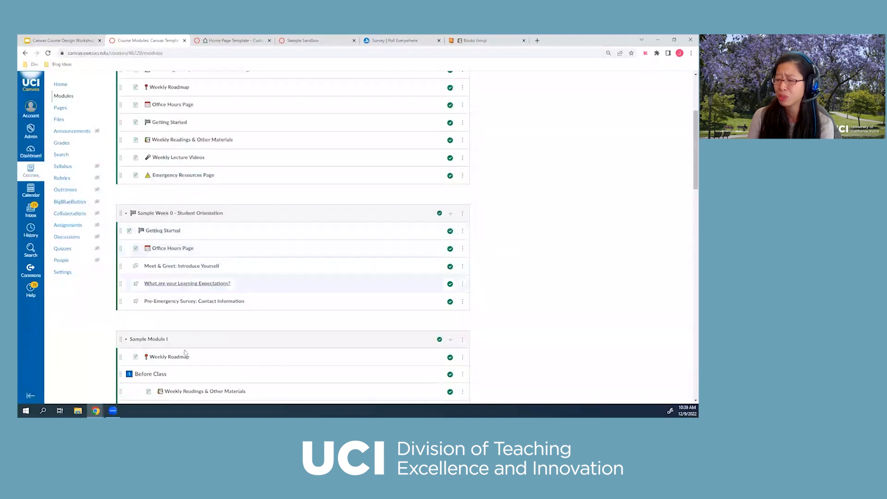
pyautogui.click(182, 358)
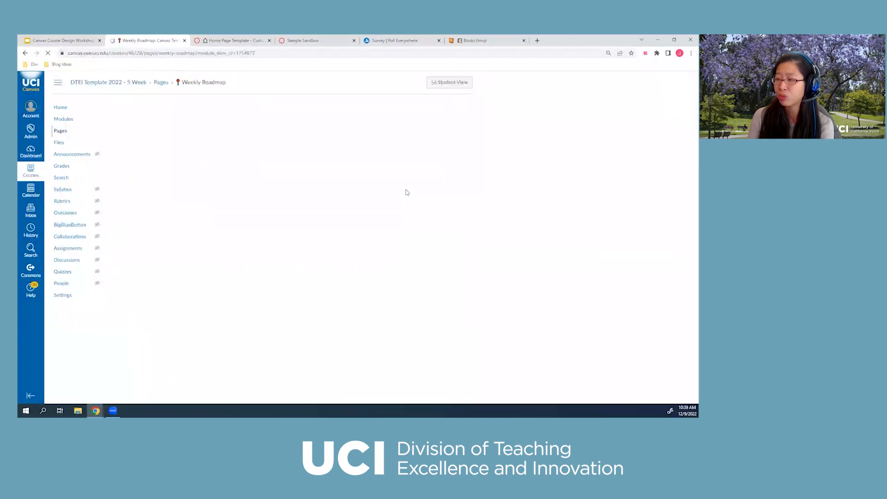
pyautogui.scroll(-3, 406, 192)
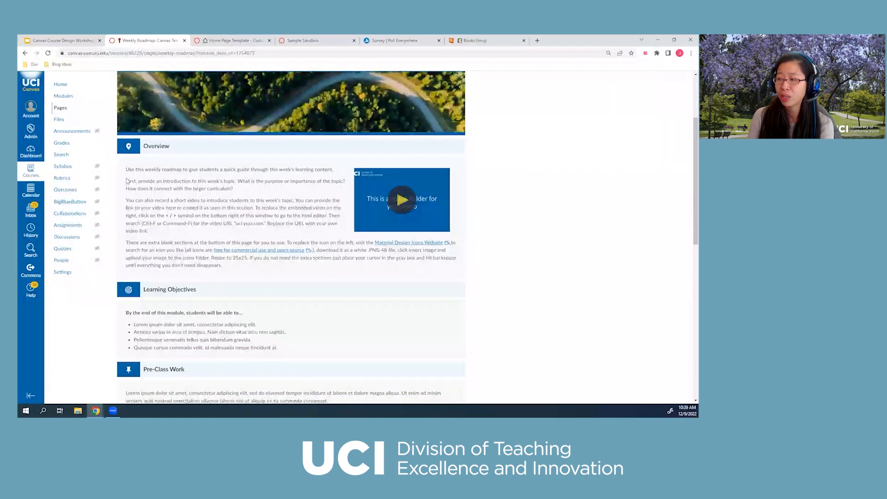
pyautogui.scroll(-2, 354, 213)
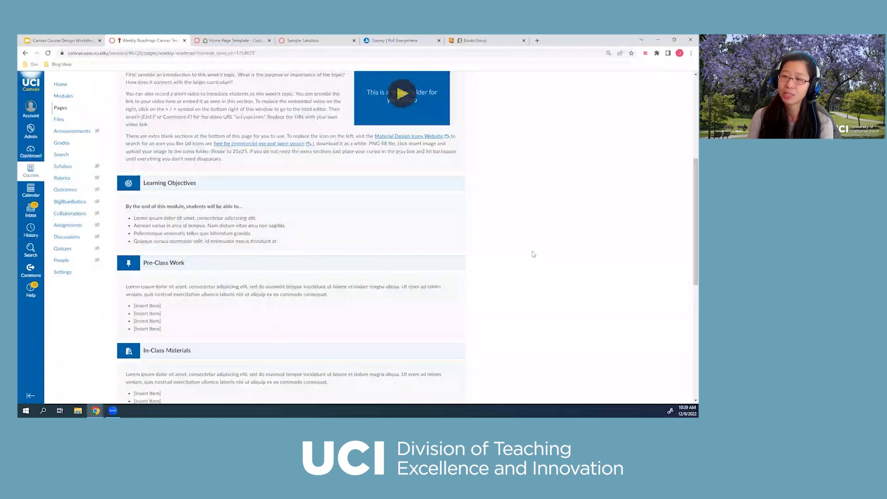
pyautogui.scroll(5, 531, 252)
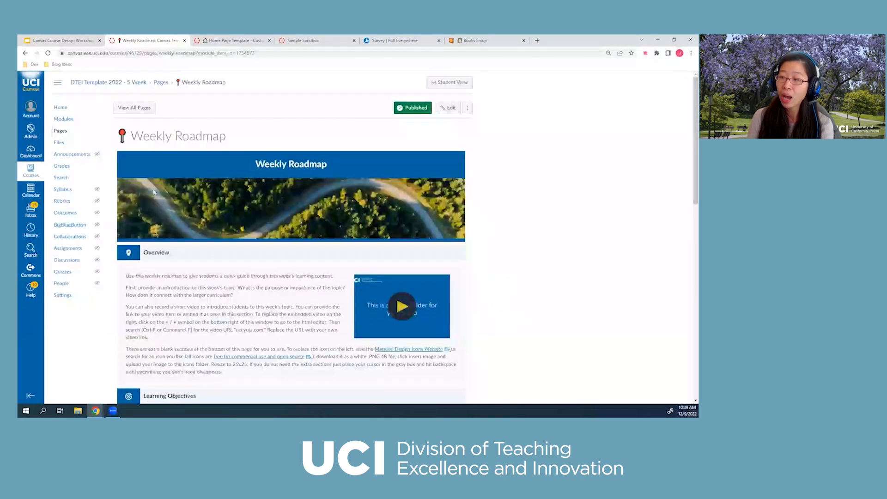
# Step: Go back to the modules and examine the Before Class, During Class and After Class items in Sample Module I
pyautogui.click(65, 120)
pyautogui.scroll(-1, 300, 231)
pyautogui.scroll(-6, 294, 254)
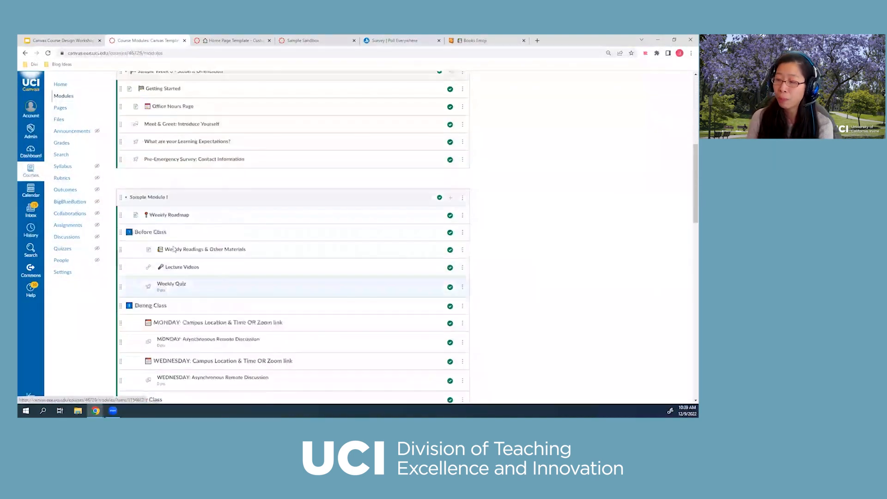
pyautogui.scroll(-3, 170, 270)
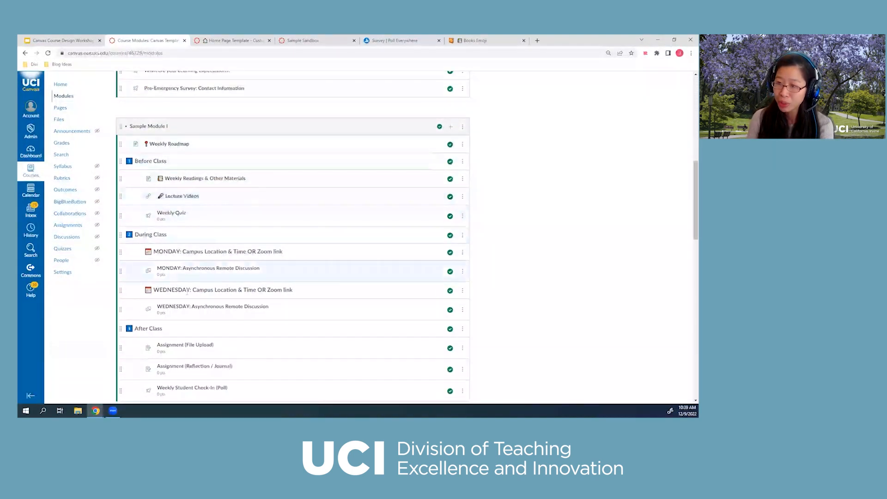
pyautogui.scroll(-3, 192, 320)
pyautogui.scroll(1, 204, 293)
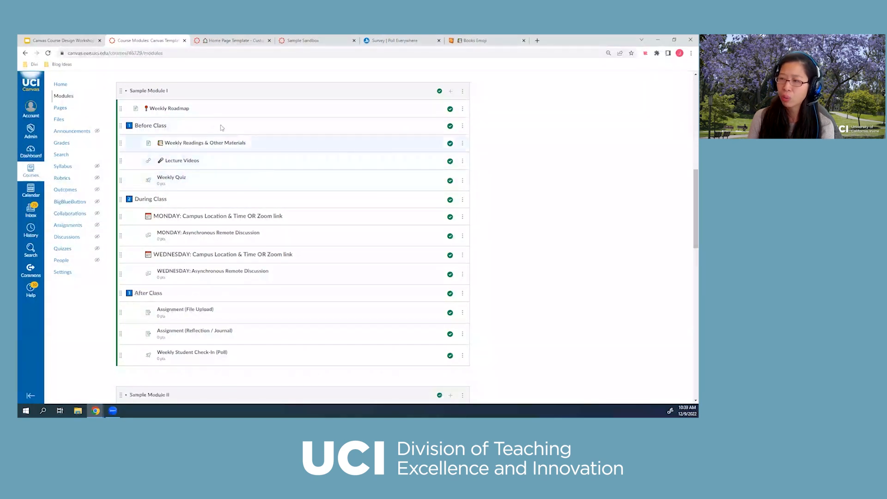
# Step: Open Sample Module I's Weekly Roadmap again and review its objectives and its pre-class, in-class and post-class sections
pyautogui.click(180, 109)
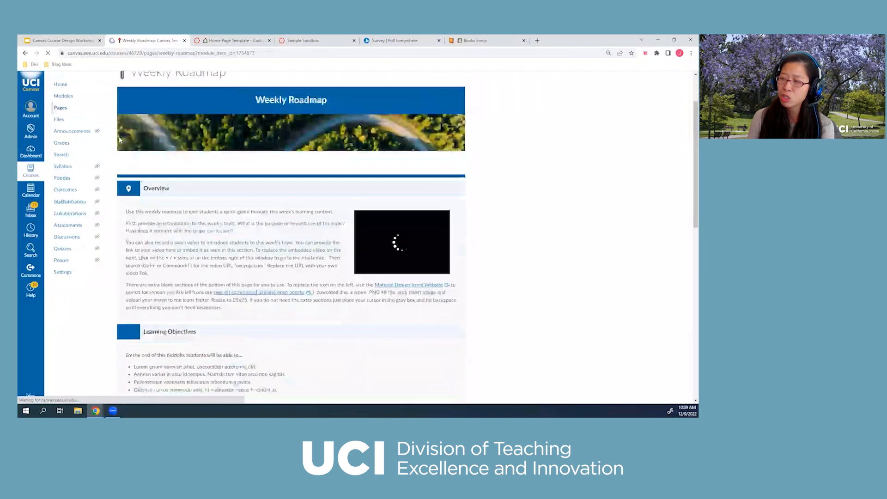
pyautogui.scroll(-5, 483, 263)
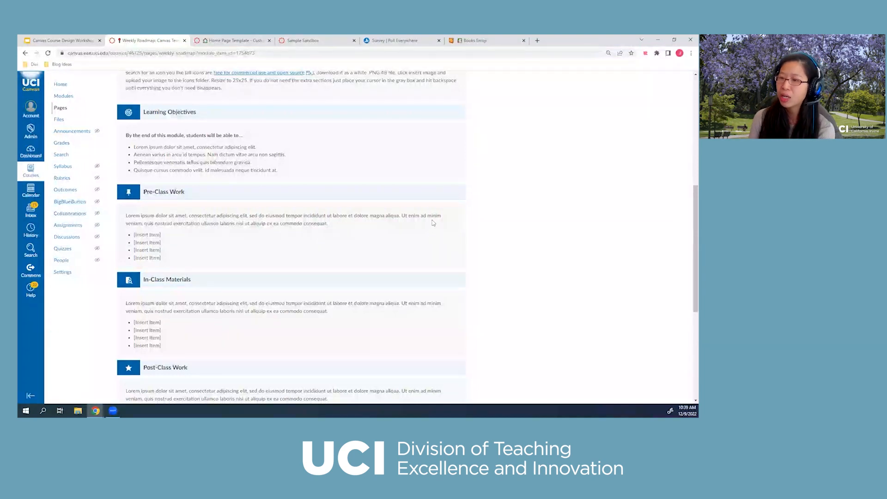
pyautogui.scroll(2, 431, 224)
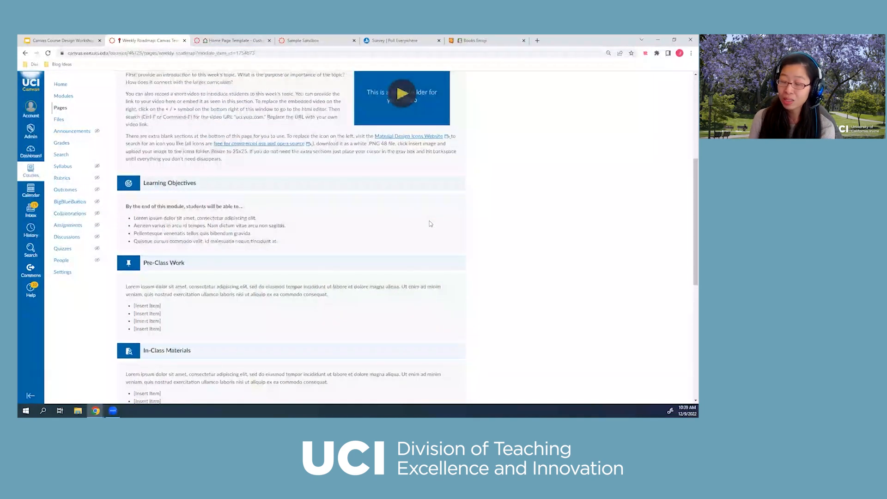
pyautogui.scroll(1, 326, 251)
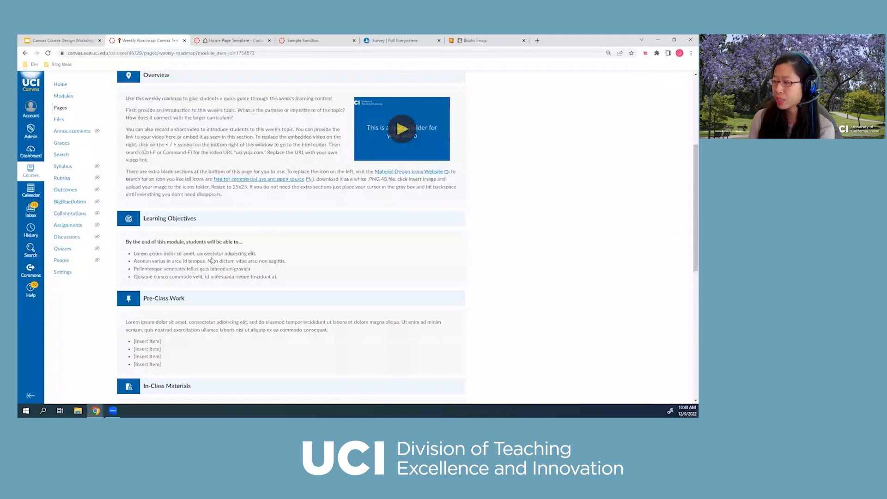
pyautogui.scroll(-2, 280, 324)
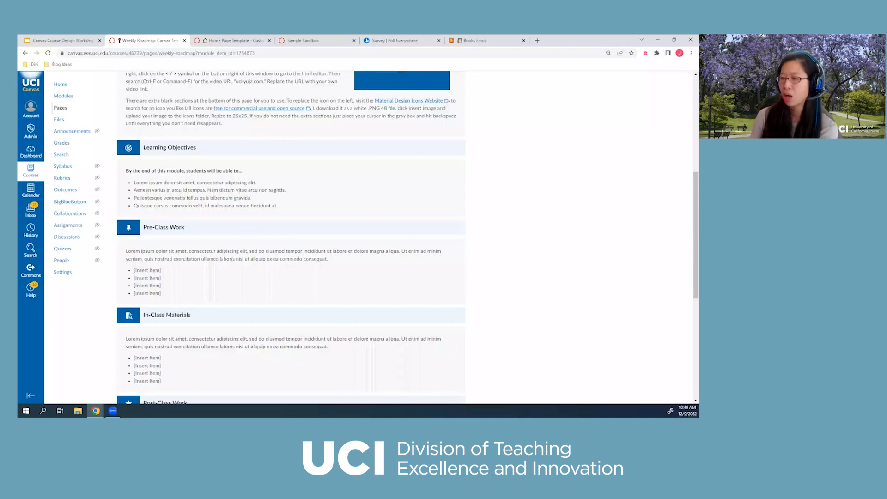
pyautogui.scroll(7, 395, 254)
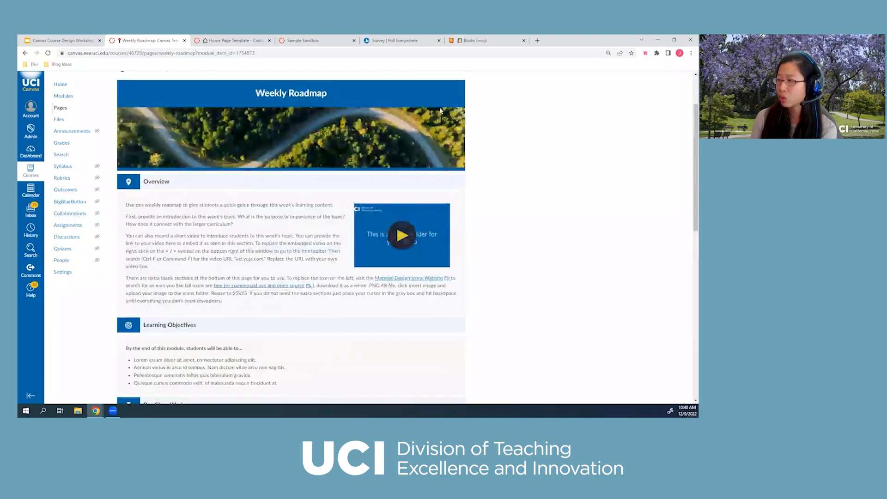
# Step: Try linking a phrase in the Weekly Roadmap's Overview text to a course file, select the first "[Insert Item]" under Pre-Class Work, and cancel the edit
pyautogui.click(442, 112)
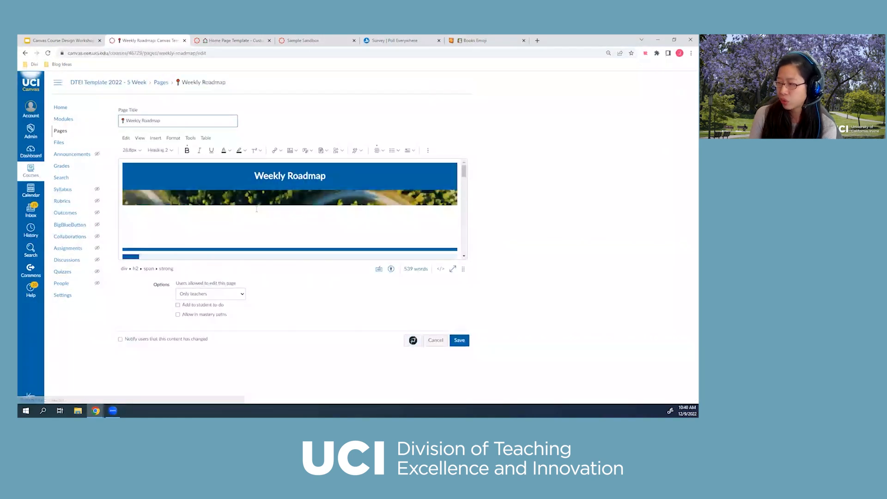
pyautogui.scroll(-3, 257, 210)
pyautogui.moveTo(249, 197); pyautogui.dragTo(198, 197)
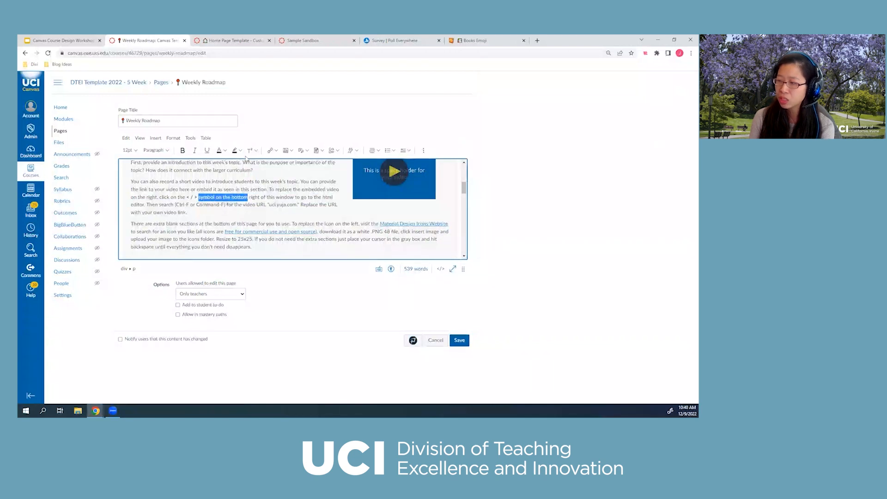
pyautogui.click(276, 150)
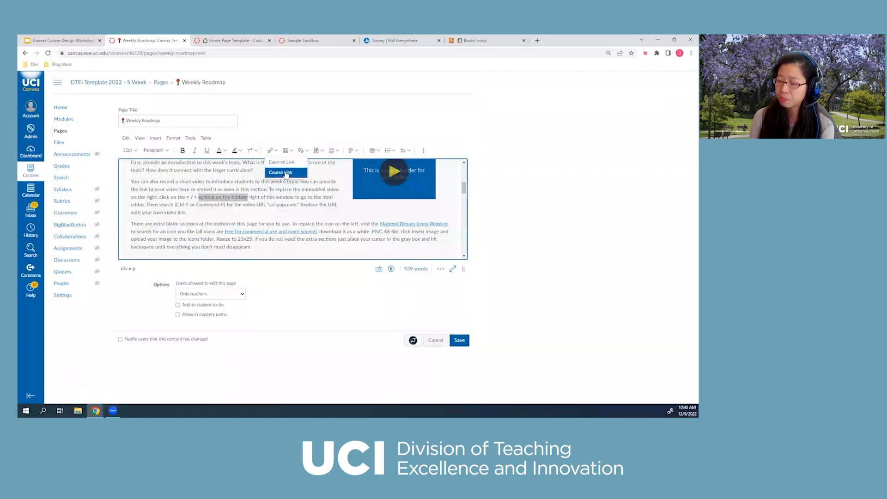
pyautogui.click(284, 172)
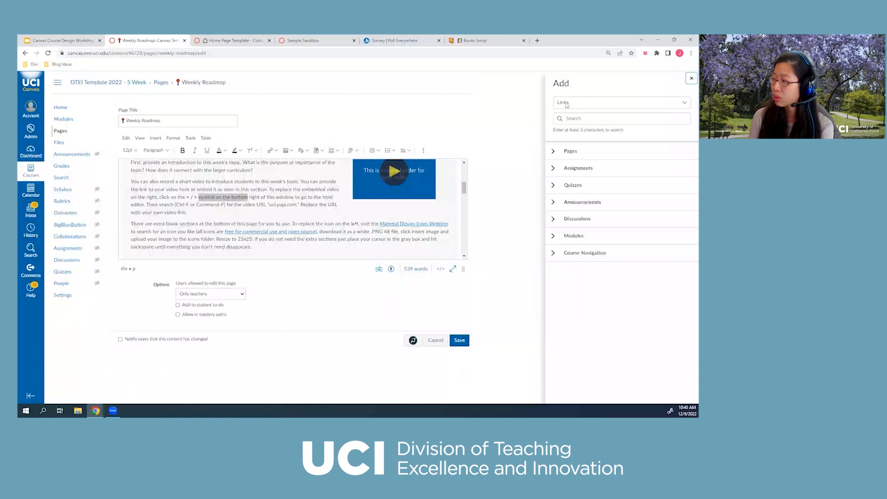
pyautogui.click(568, 102)
pyautogui.click(571, 125)
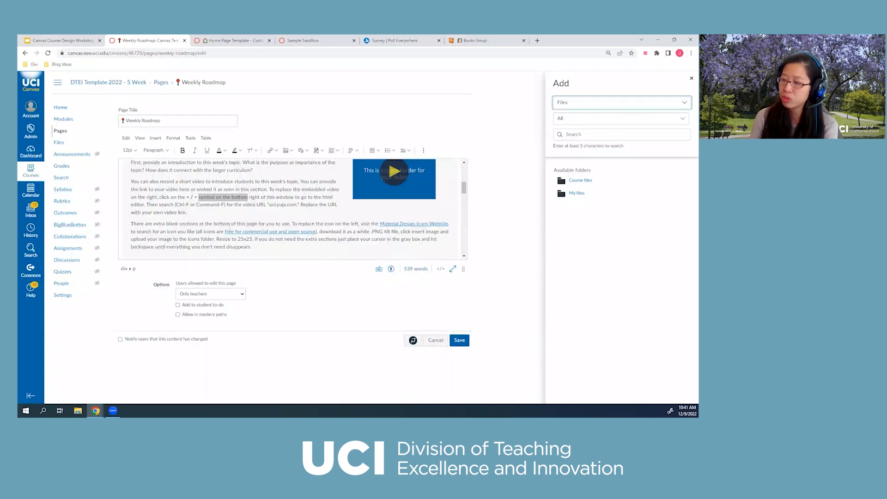
pyautogui.scroll(-5, 230, 227)
pyautogui.moveTo(140, 213); pyautogui.dragTo(196, 217)
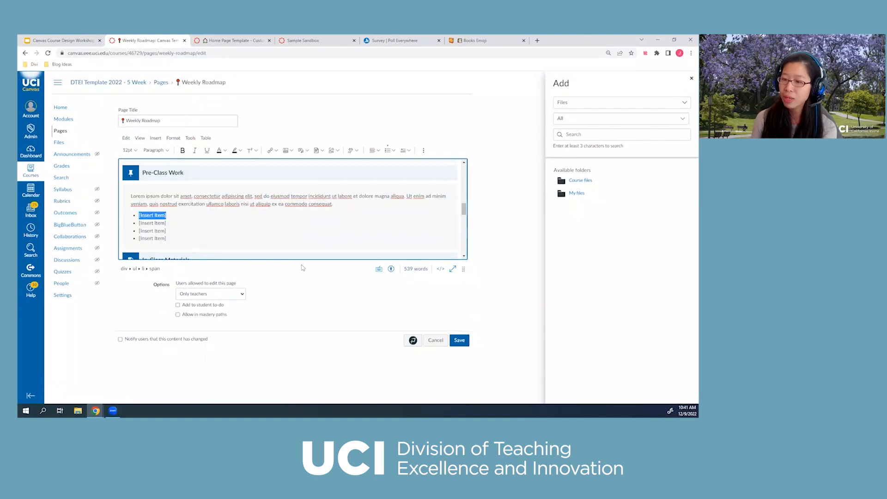
pyautogui.click(435, 340)
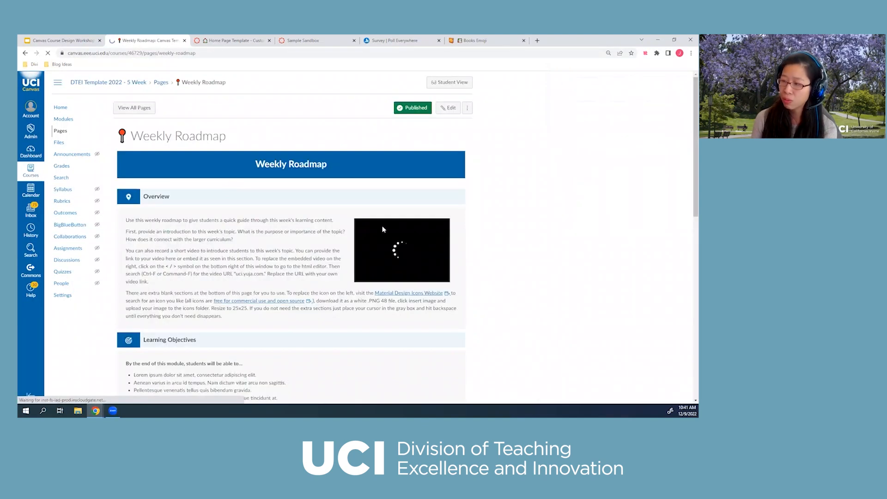
# Step: Edit the Weekly Roadmap page and start a course link on the first "[Insert Item]" bullet under Pre-Class Work
pyautogui.scroll(-2, 320, 220)
pyautogui.scroll(2, 359, 224)
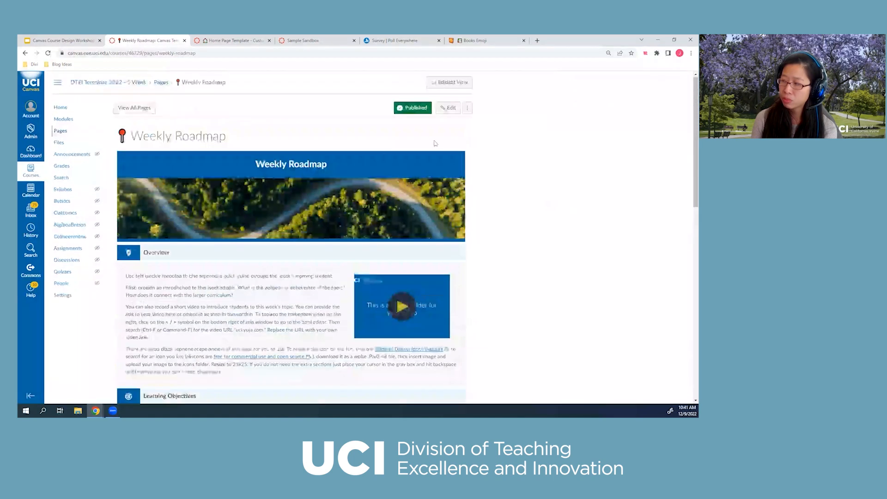
pyautogui.click(444, 108)
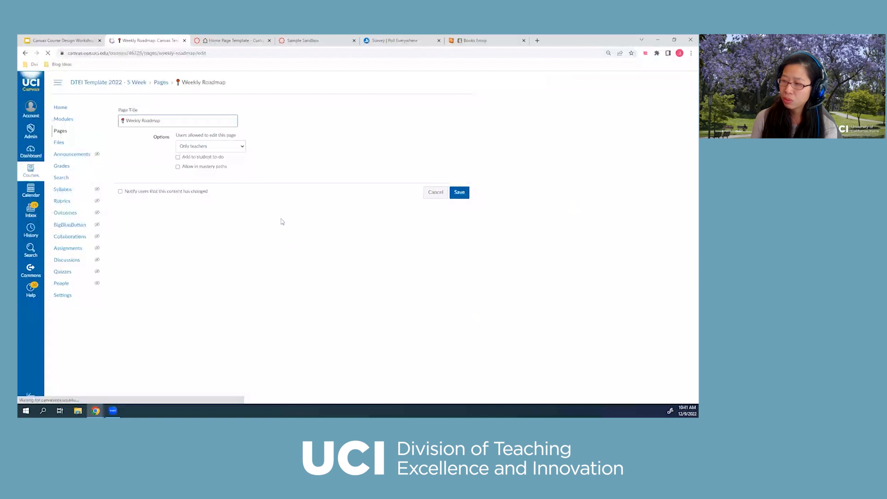
pyautogui.scroll(-5, 280, 219)
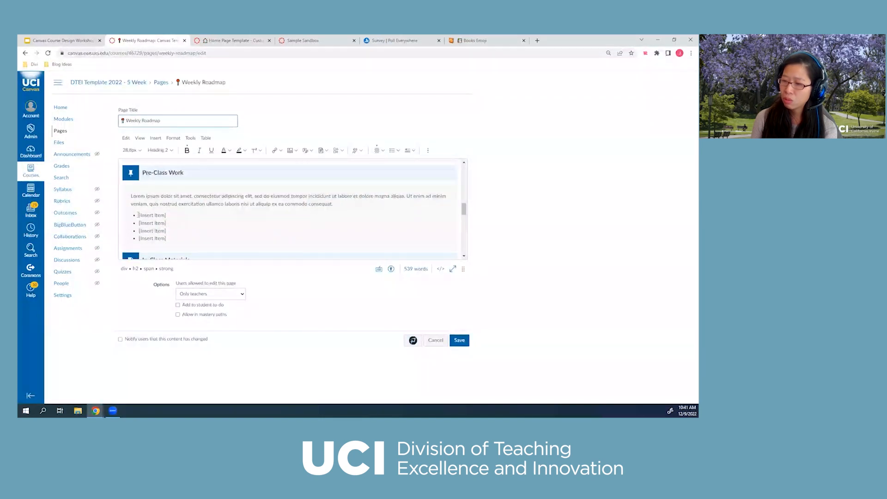
pyautogui.moveTo(138, 214); pyautogui.dragTo(173, 217)
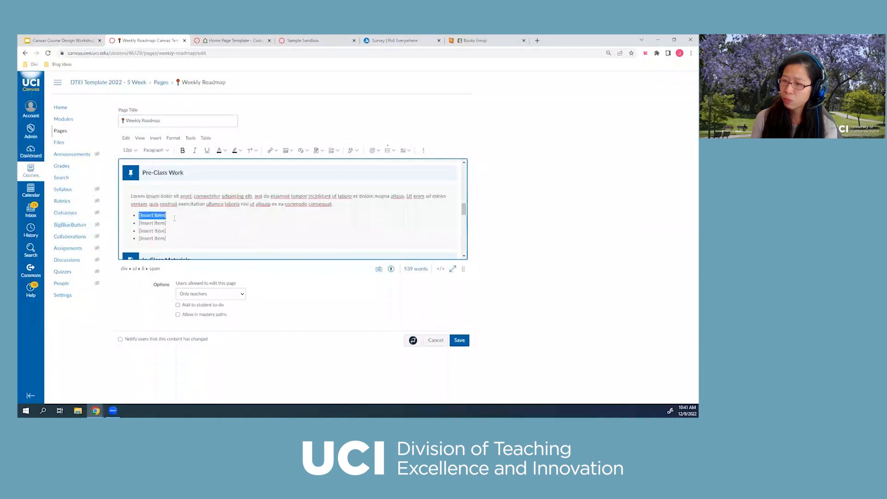
pyautogui.click(154, 138)
pyautogui.moveTo(171, 151)
pyautogui.click(222, 161)
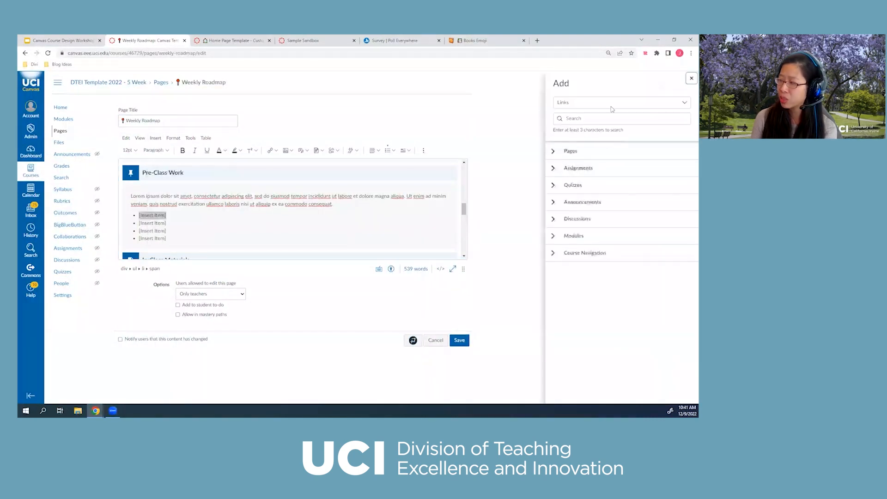
# Step: Set the link source to Files and open the Syllabus folder within the course files
pyautogui.click(612, 102)
pyautogui.click(596, 125)
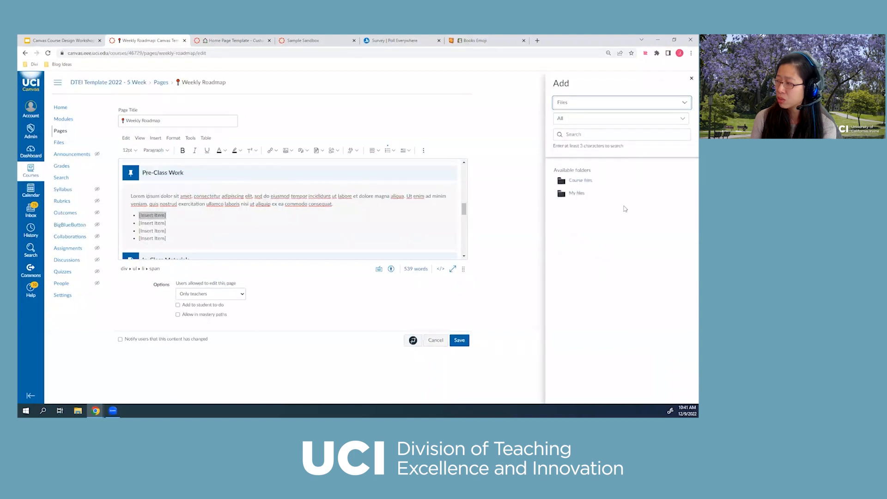
pyautogui.click(604, 181)
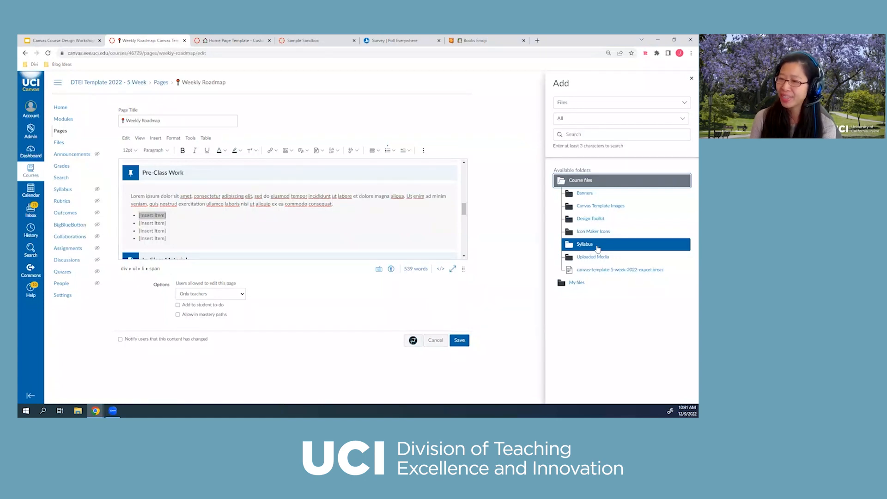
pyautogui.click(628, 245)
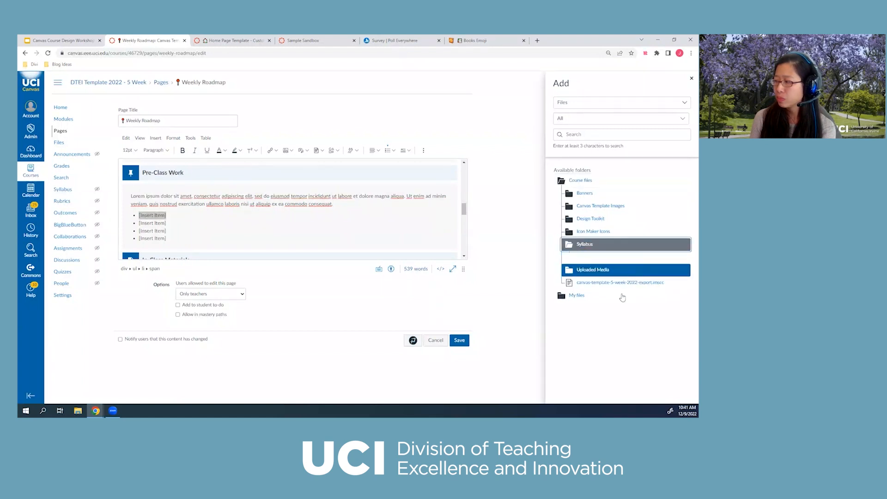
# Step: Try linking the first Pre-Class Work "[Insert Item]" to UCI_Multimodal_Syllabus_Template_UpdatedSpring2022.docx and inserting the same file link after the fourth "[Insert Item]"
pyautogui.click(620, 257)
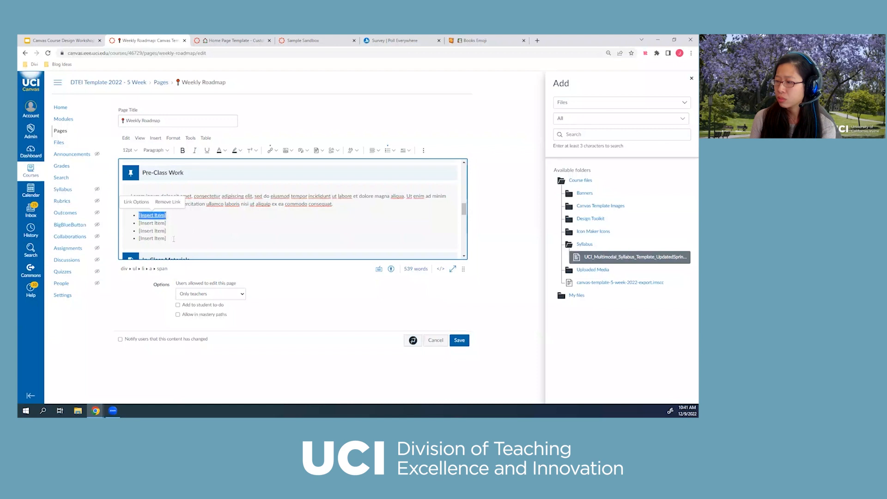
pyautogui.click(174, 239)
pyautogui.click(651, 258)
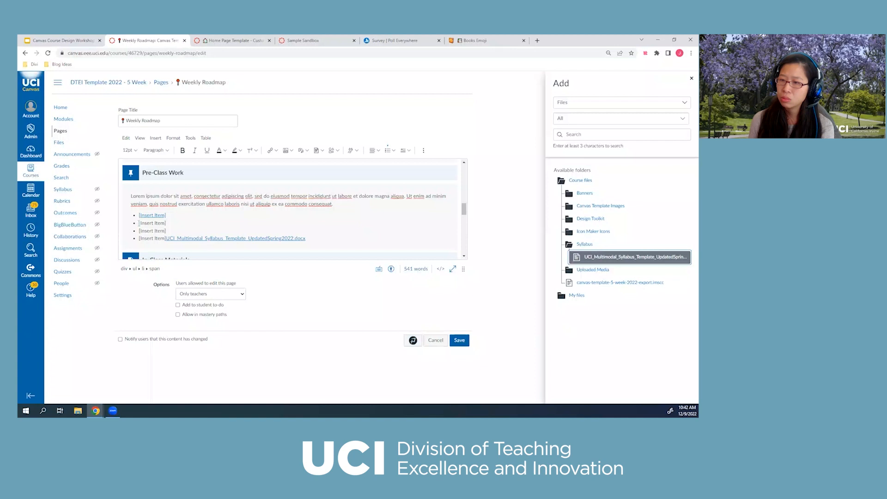
# Step: Select the second "[Insert Item]" under Pre-Class Work, and leave the Weekly Roadmap editor without saving the changes
pyautogui.moveTo(138, 223); pyautogui.dragTo(168, 222)
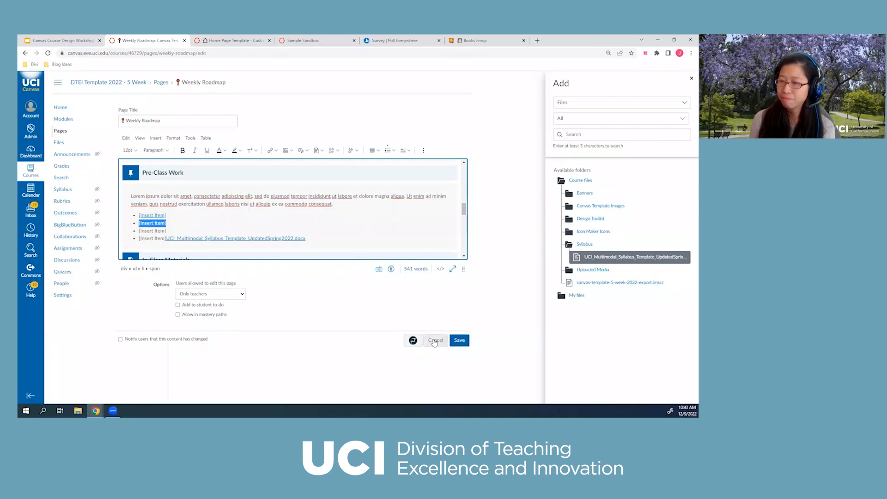
pyautogui.click(434, 340)
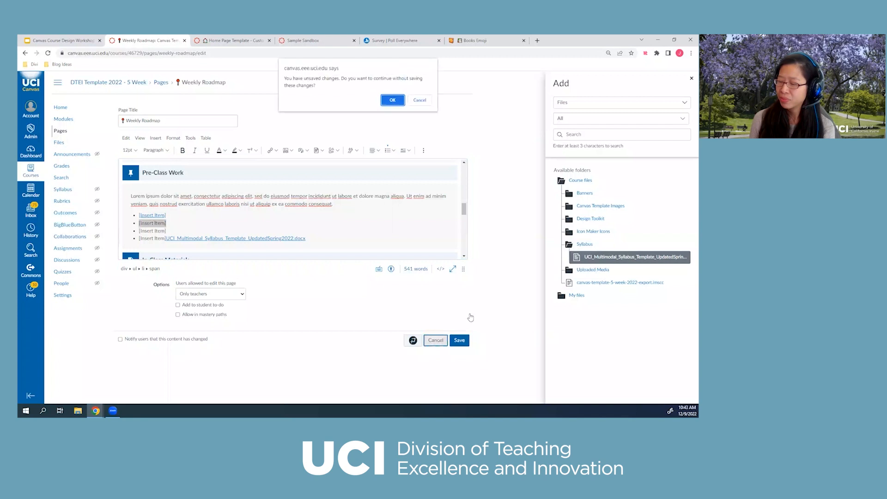
pyautogui.click(392, 97)
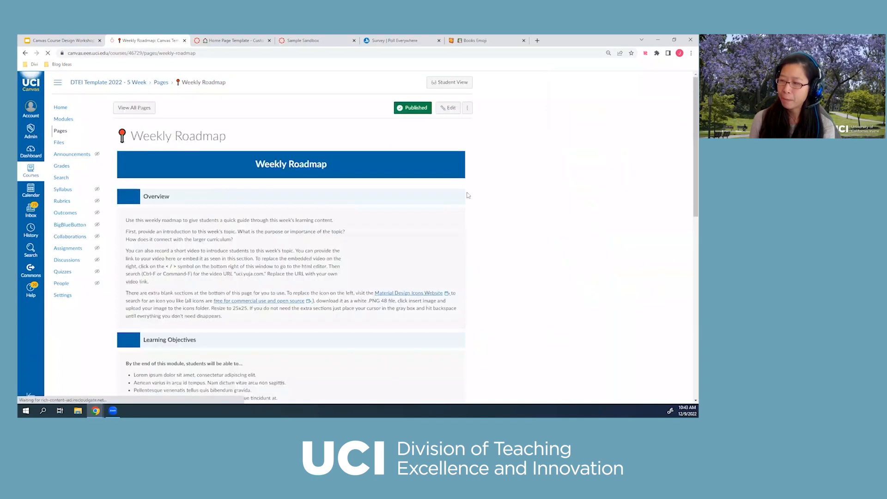
pyautogui.scroll(-1, 194, 181)
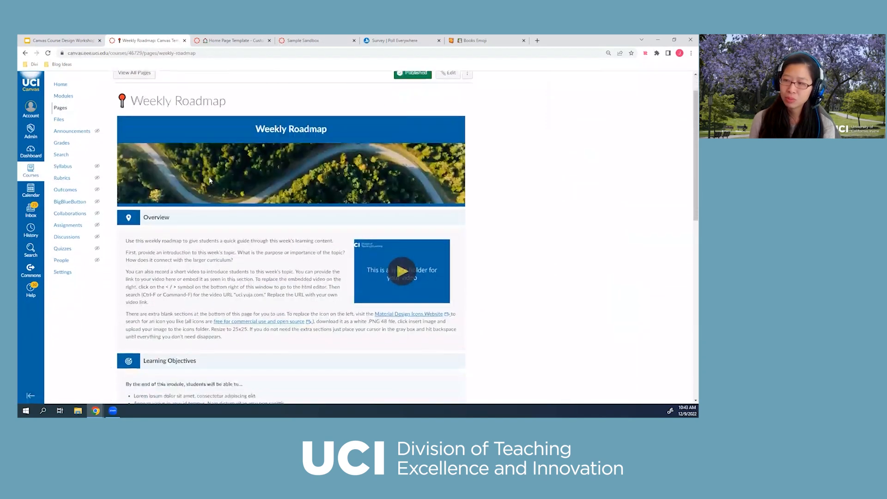
pyautogui.scroll(1, 195, 182)
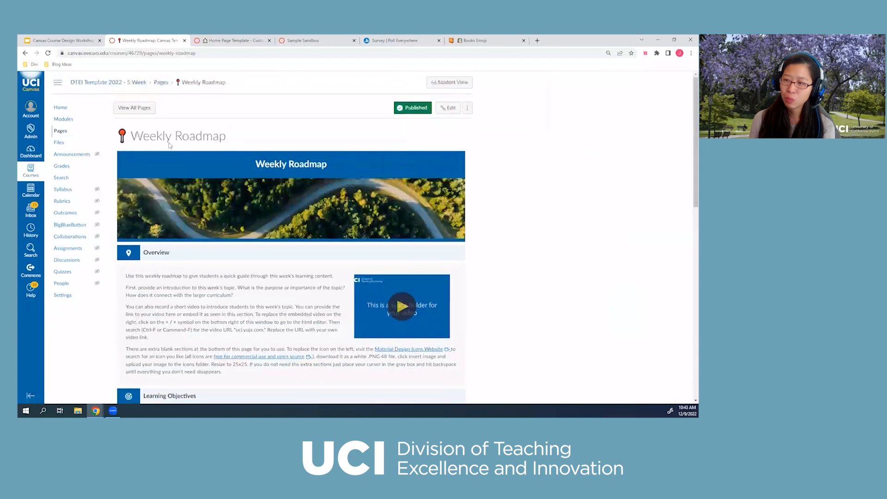
# Step: Open the Weekly Readings & Other Materials page from the Canvas Template Designs module and highlight its textbook title placeholder
pyautogui.click(65, 119)
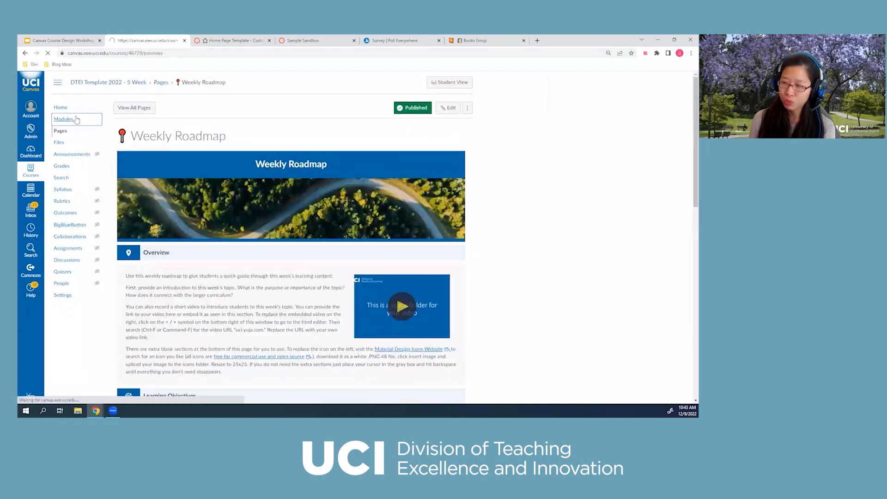
pyautogui.scroll(-1, 199, 154)
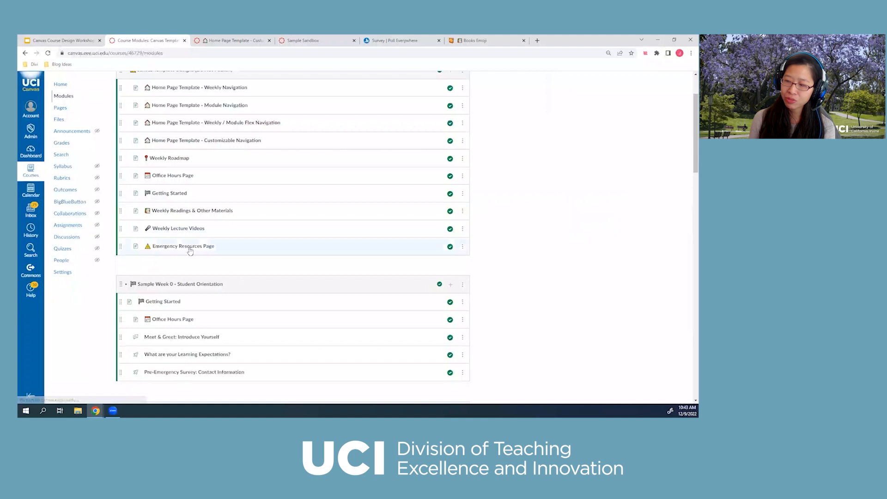
pyautogui.click(206, 212)
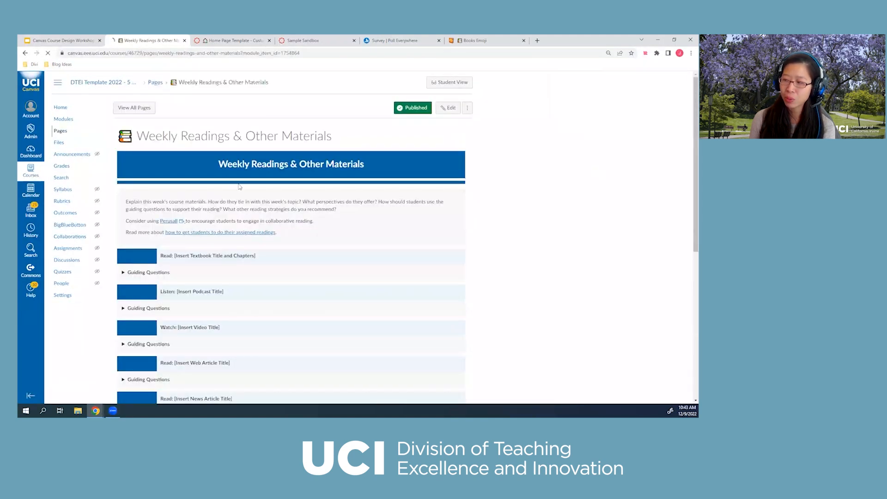
pyautogui.scroll(-2, 189, 230)
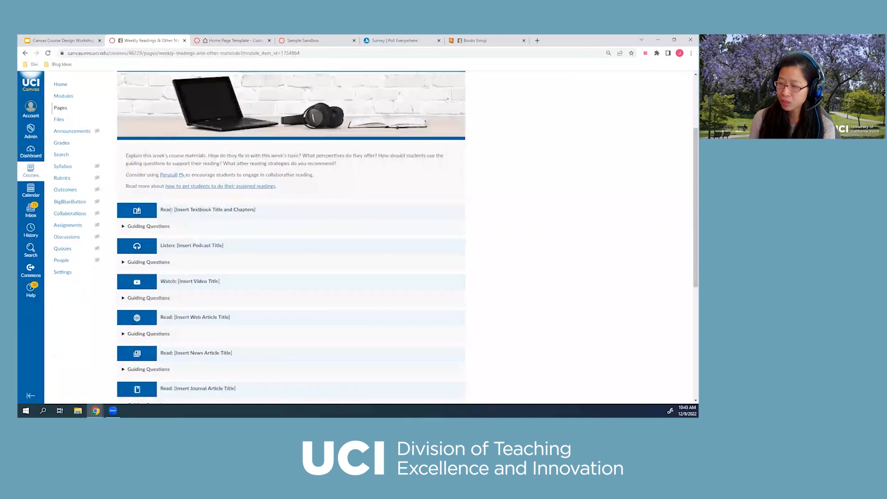
pyautogui.moveTo(176, 210); pyautogui.dragTo(281, 212)
pyautogui.scroll(2, 217, 230)
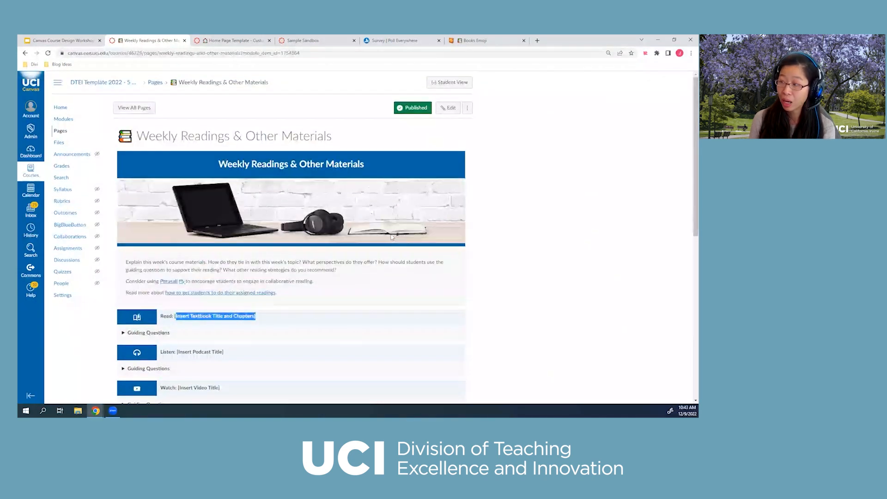
# Step: Return to the course modules and compare the Canvas Template Designs module with Sample Week 0 and Sample Module I
pyautogui.click(63, 118)
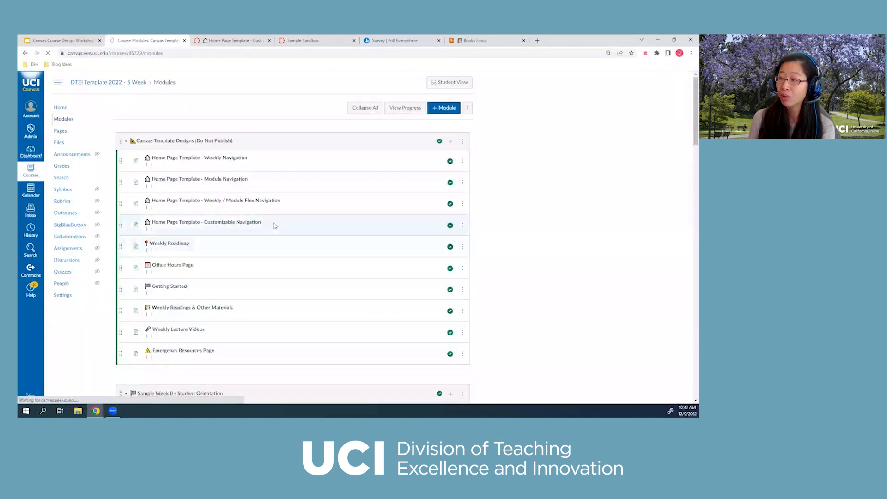
pyautogui.scroll(-1, 379, 215)
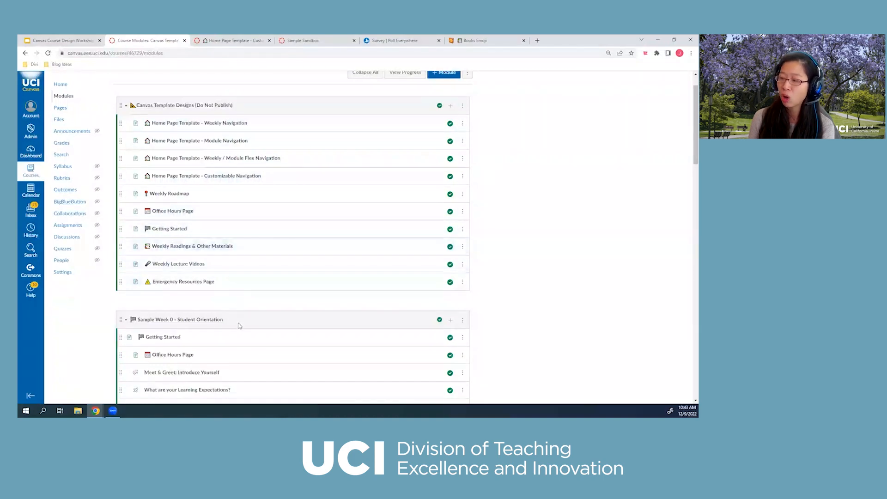
pyautogui.scroll(-4, 247, 373)
pyautogui.scroll(3, 247, 367)
pyautogui.scroll(2, 245, 361)
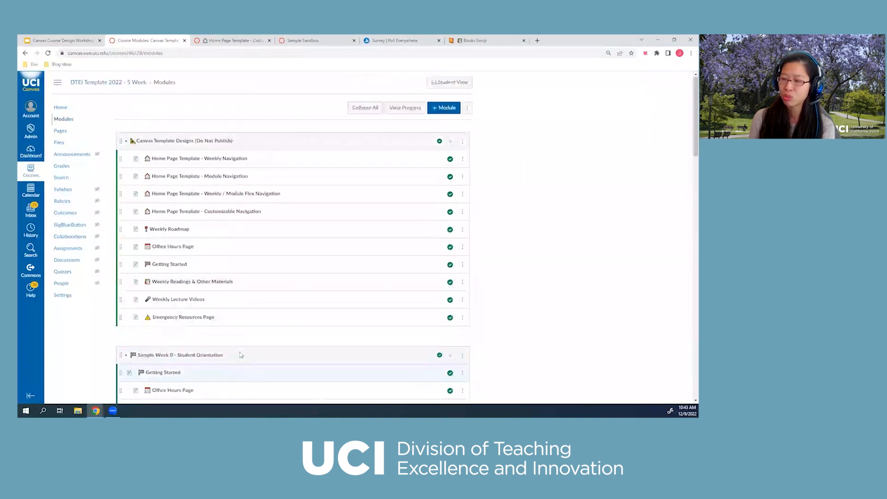
pyautogui.scroll(-5, 245, 315)
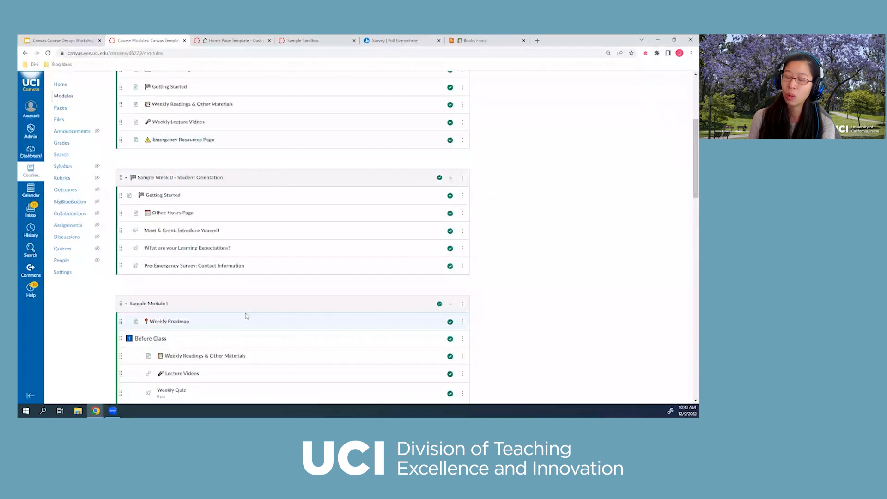
pyautogui.scroll(-2, 245, 314)
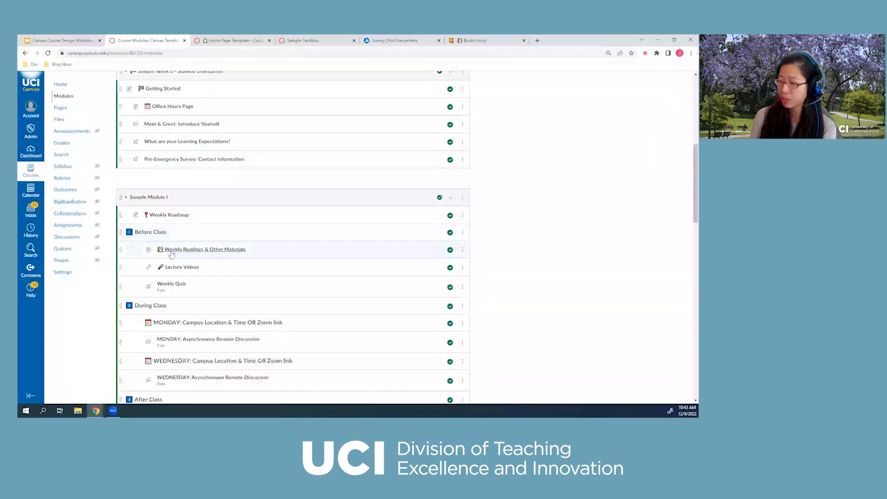
# Step: Open Weekly Readings & Other Materials under Sample Module I's Before Class heading and review its reading, podcast and video placeholders
pyautogui.click(205, 249)
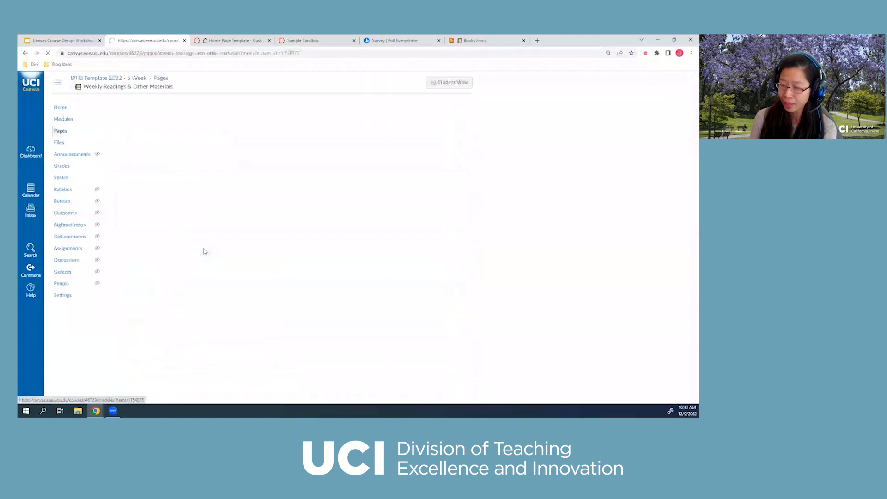
pyautogui.scroll(-3, 285, 179)
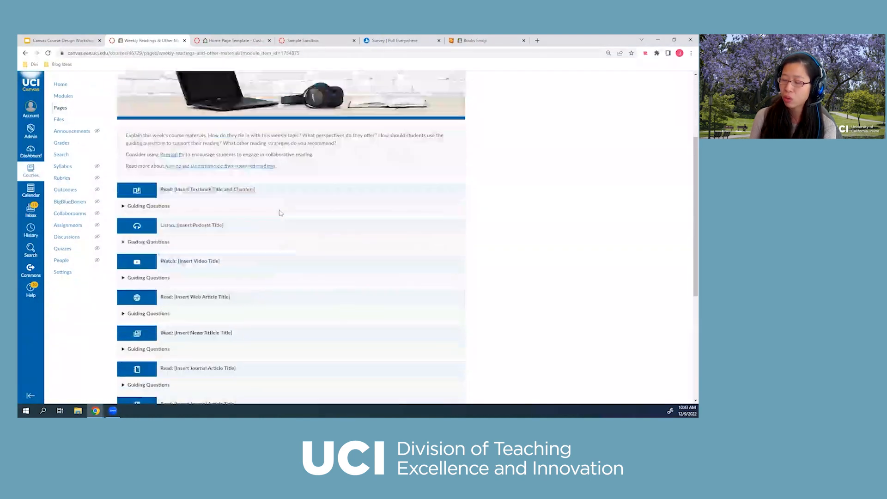
pyautogui.scroll(-2, 209, 309)
pyautogui.scroll(5, 204, 317)
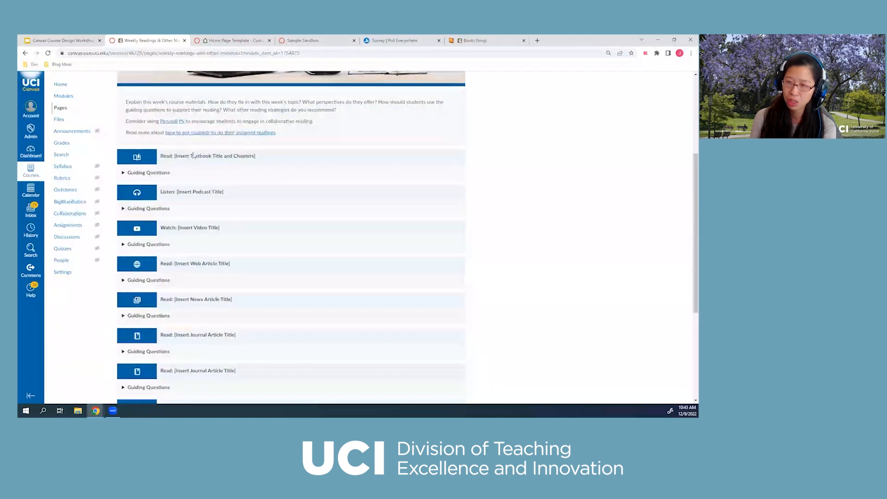
pyautogui.scroll(3, 248, 196)
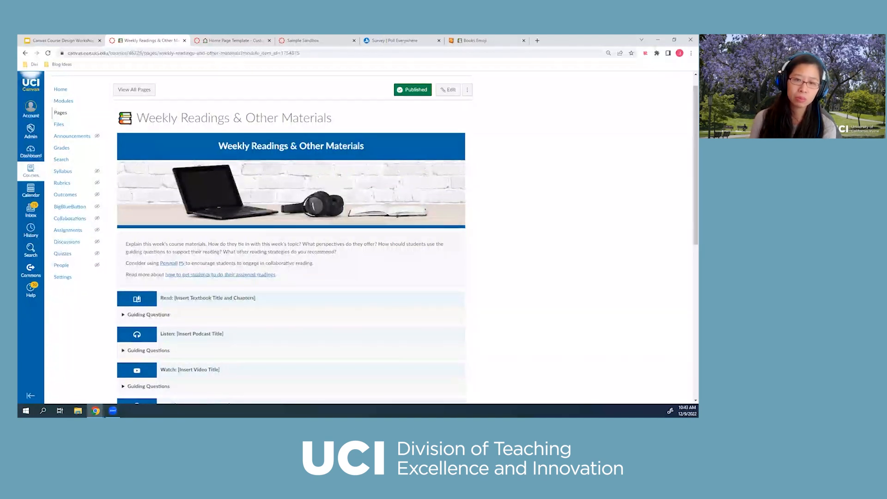
# Step: Switch to the Canvas Course Design Workshop presentation and advance to the "Think, Share & Discuss" slide
pyautogui.click(63, 41)
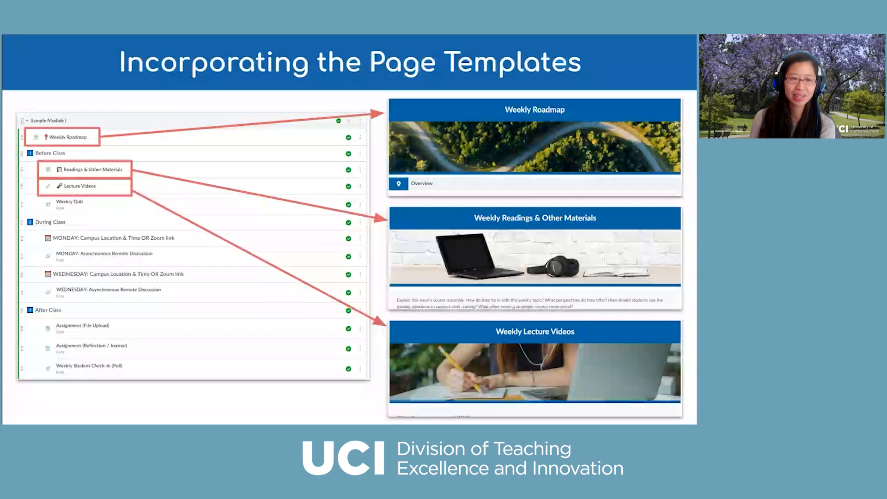
pyautogui.press('Right')
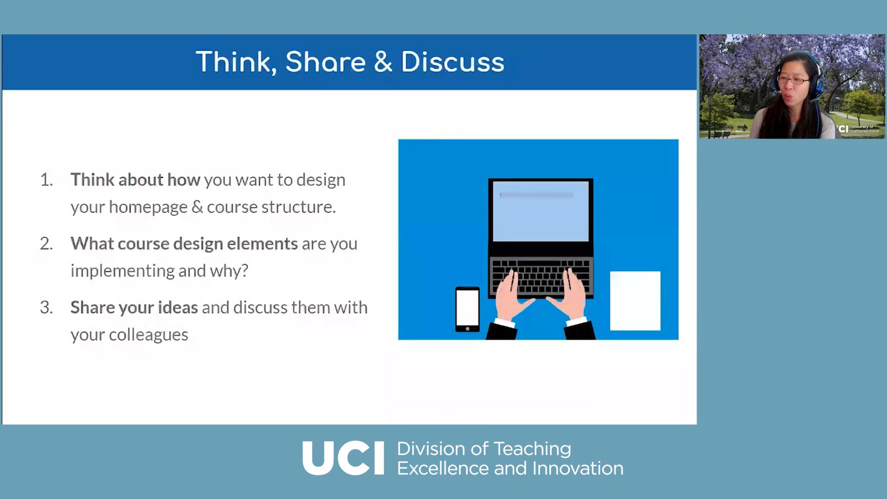